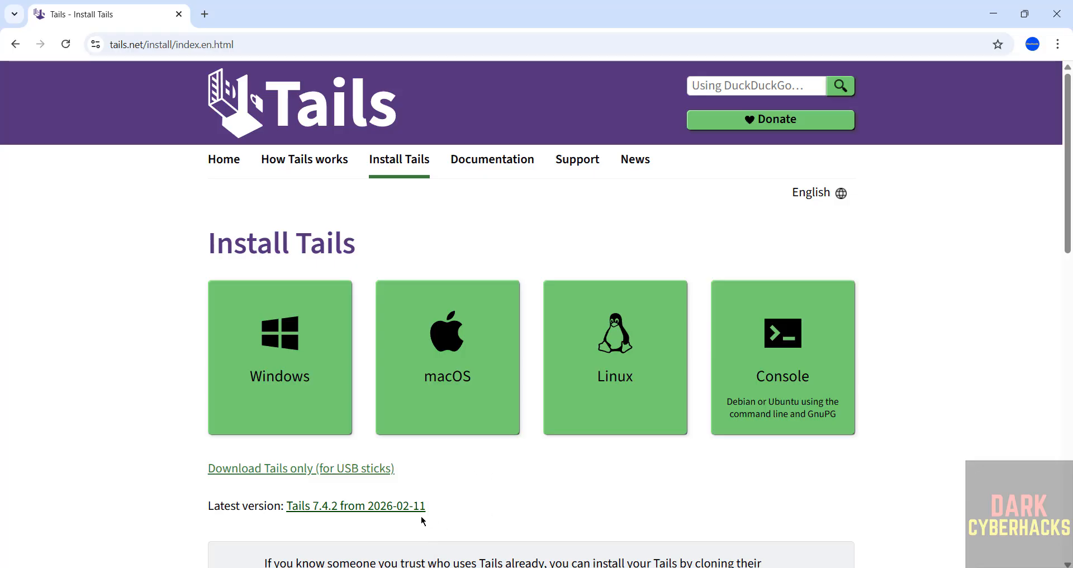
Step: Start downloading the Tails 7.4.2 ISO image from the Burning a Tails DVD page
scroll(443, 528, "down", 10)
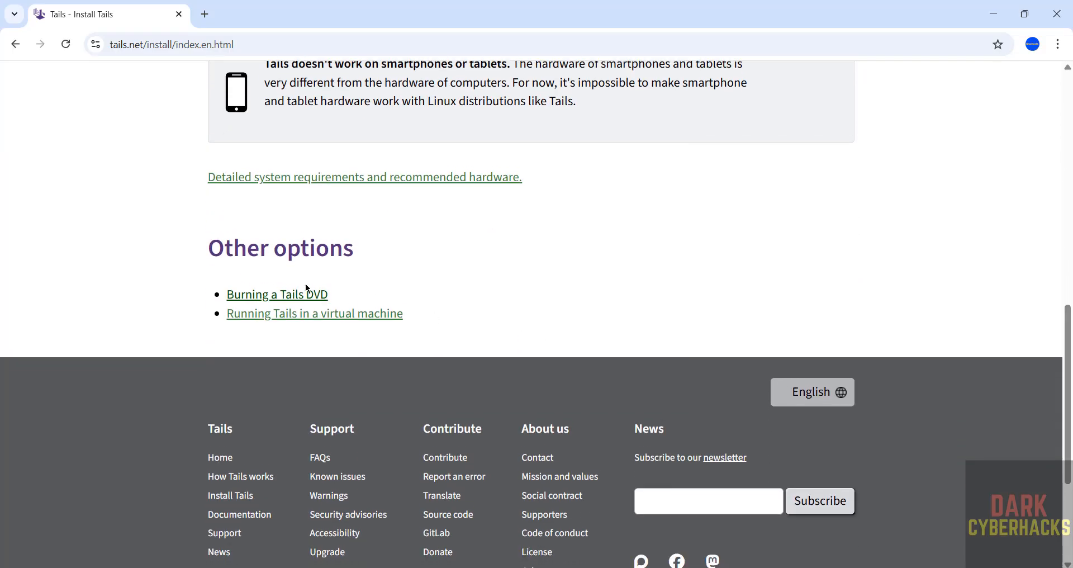
left_click(270, 298)
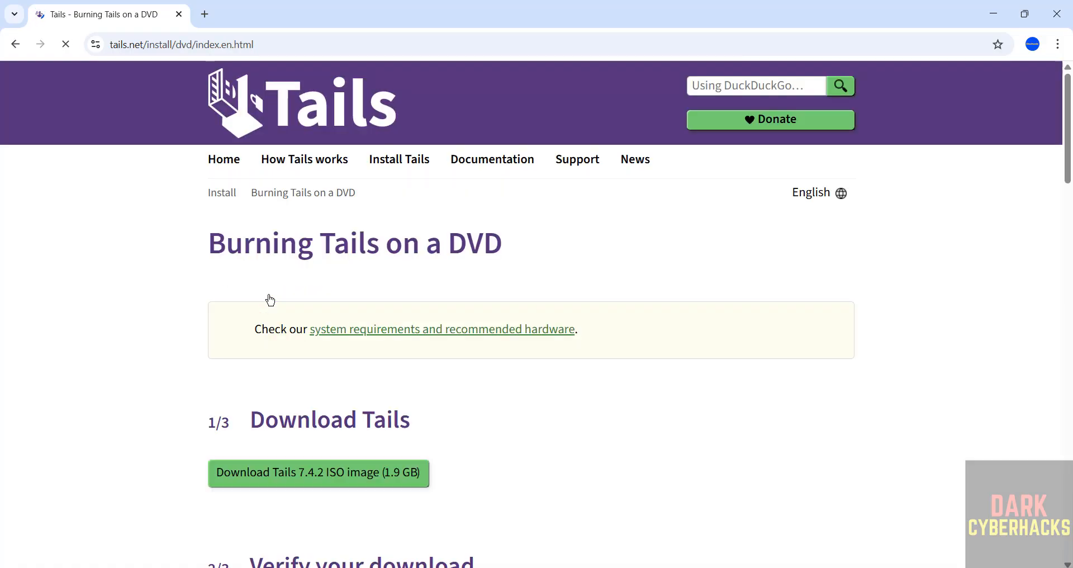
left_click(233, 482)
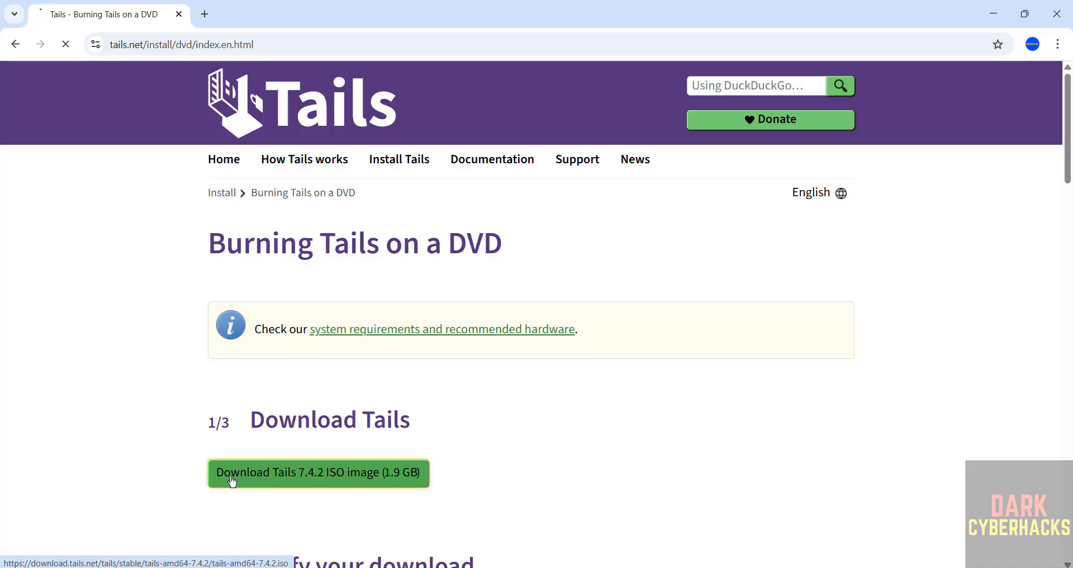
Step: Cancel the download of tails-amd64-7.4.2 (1).iso in the browser's download history
key("ctrl+j")
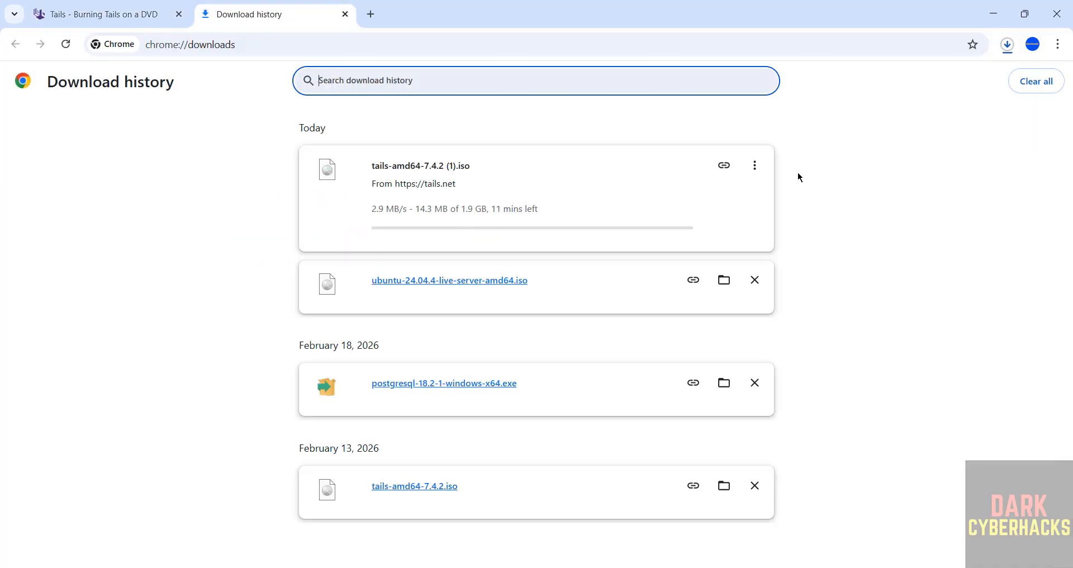
left_click(754, 165)
left_click(725, 199)
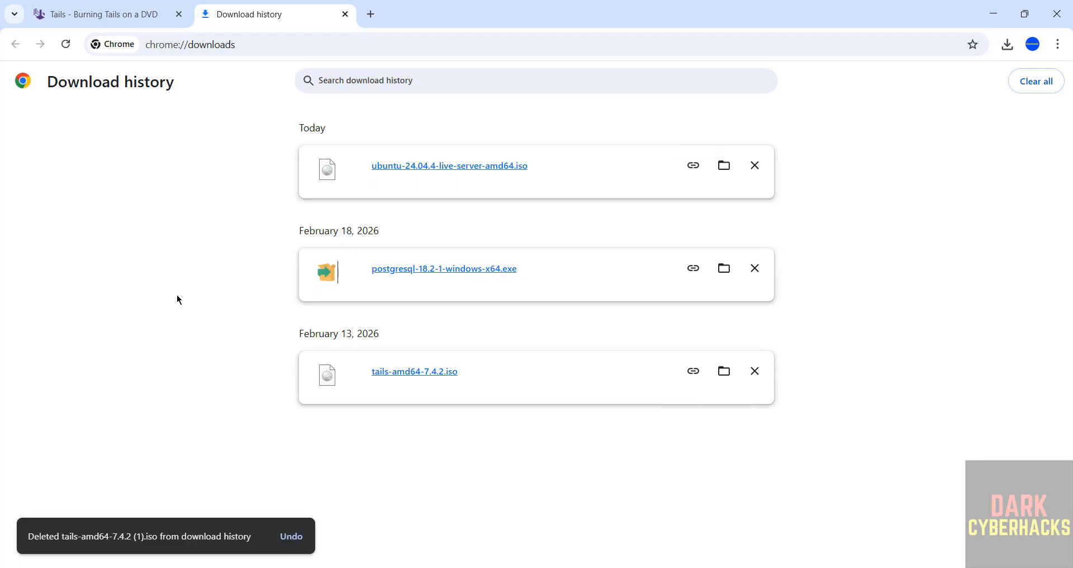
left_click_drag(177, 299, 393, 436)
left_click(424, 427)
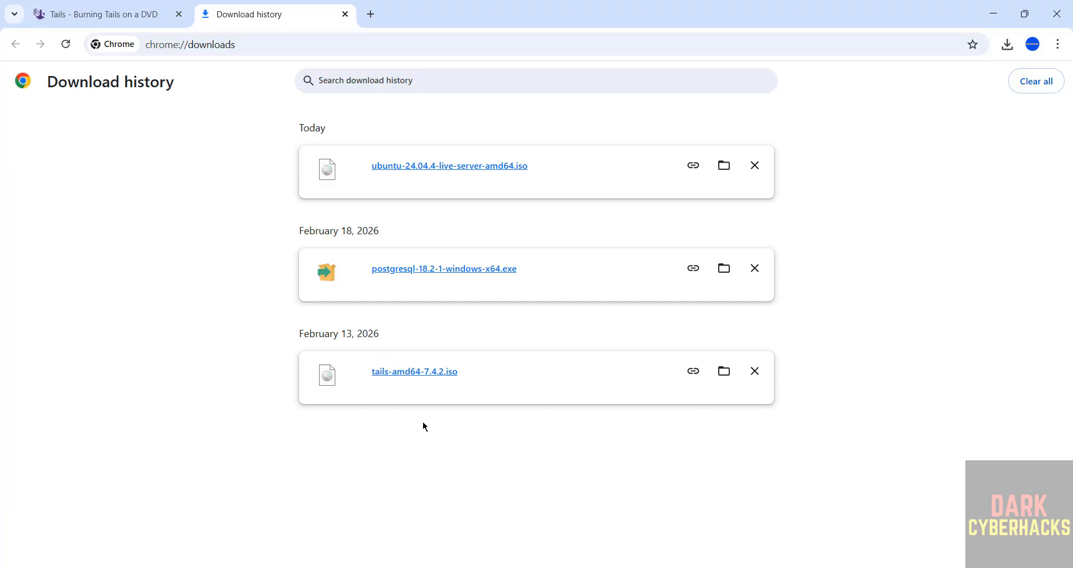
Step: Switch to VMware Workstation and start creating a new virtual machine with the Typical configuration
key("super")
type("vmware")
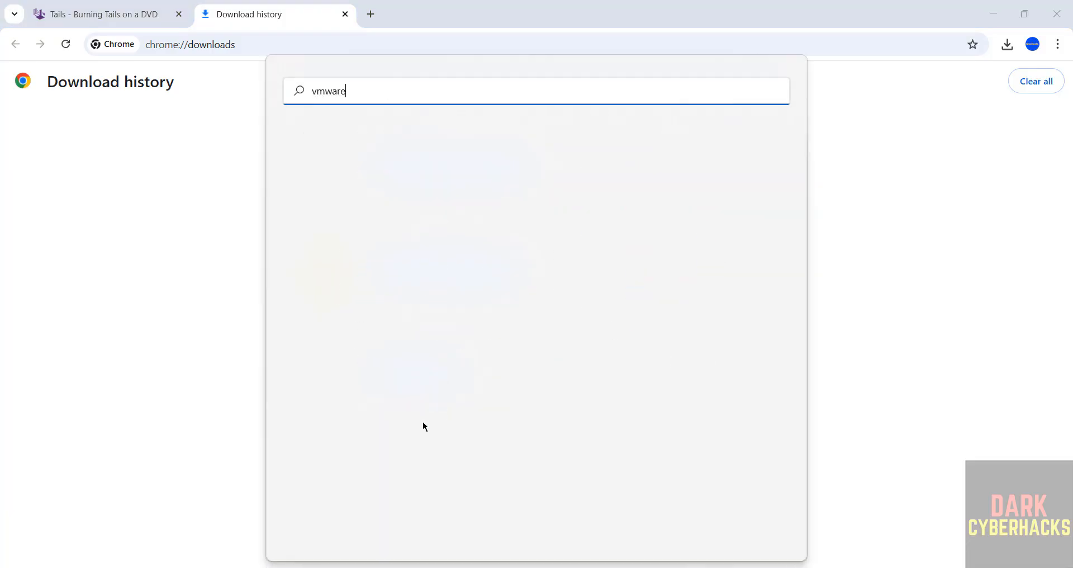
left_click(363, 217)
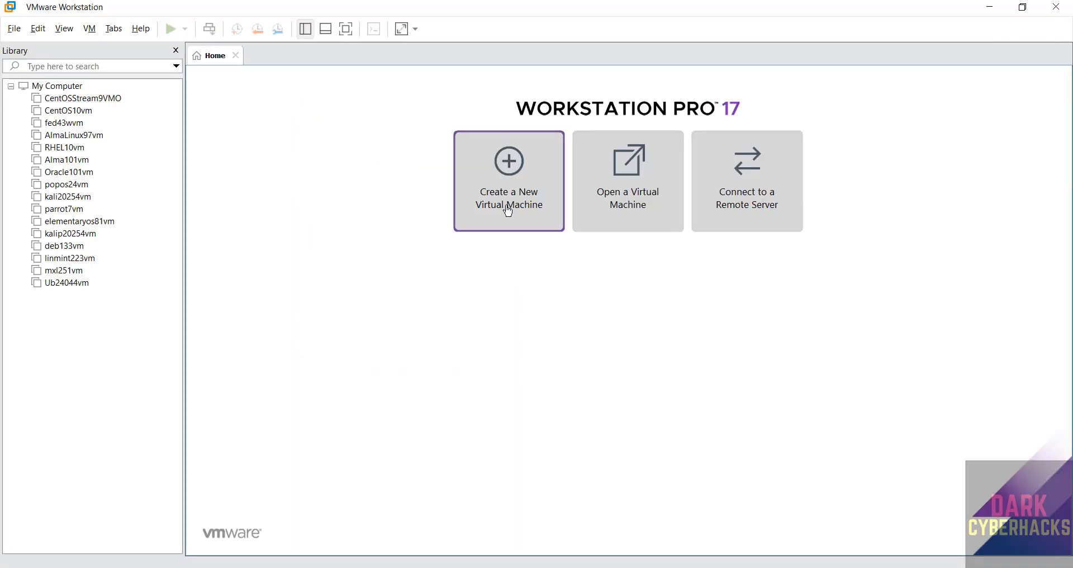
left_click(14, 28)
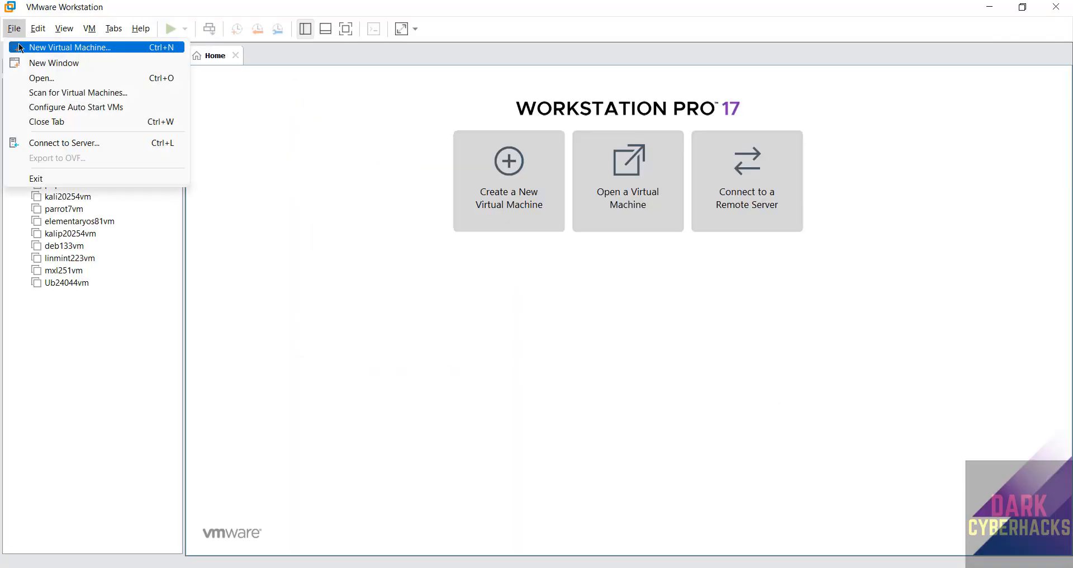
left_click(21, 48)
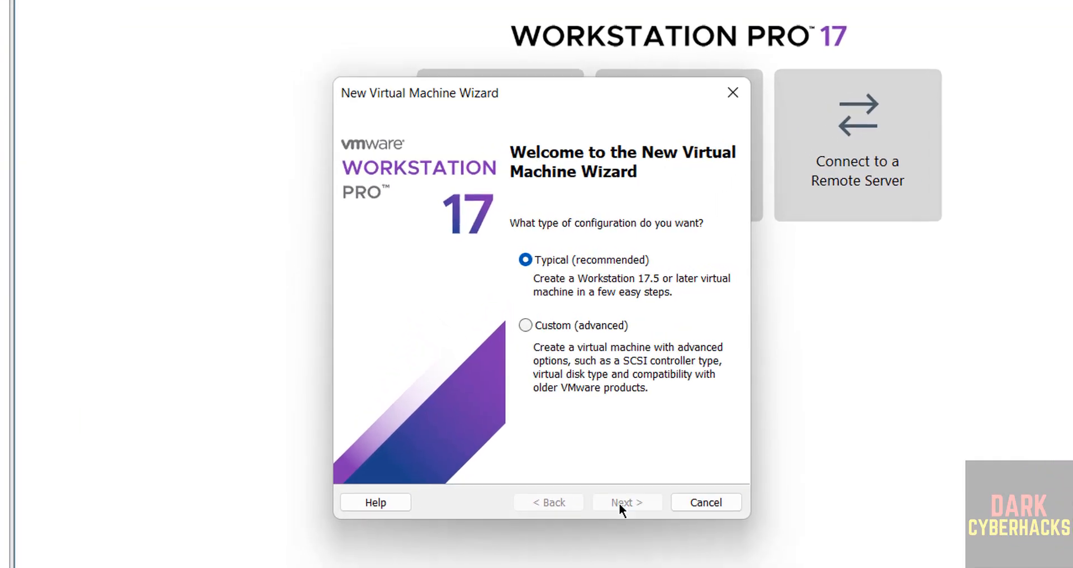
left_click(620, 502)
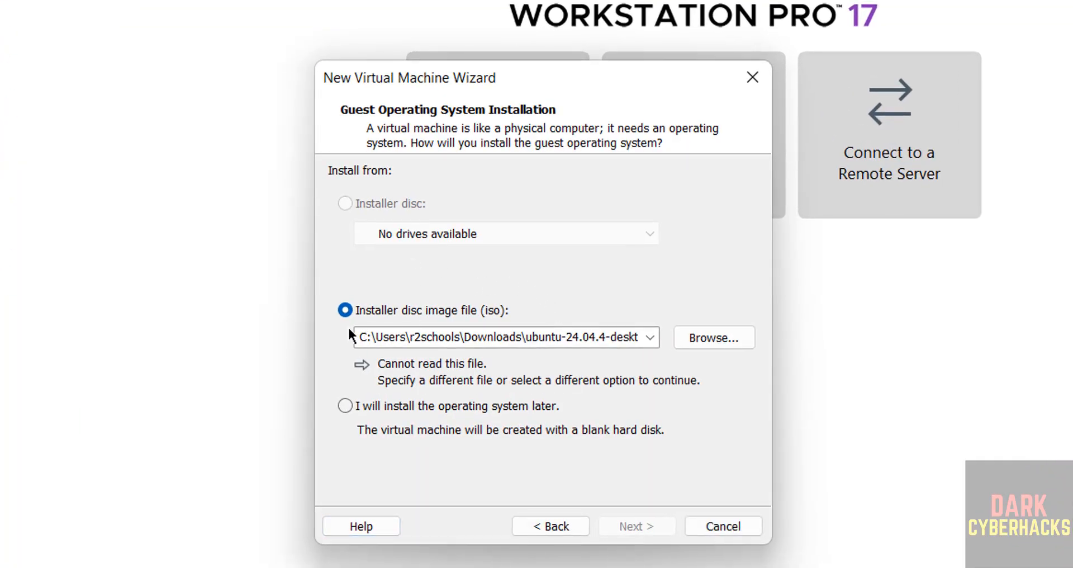
Step: Choose tails-amd64-7.4.2.iso from the Downloads folder as the virtual machine's installer disc image
left_click(730, 343)
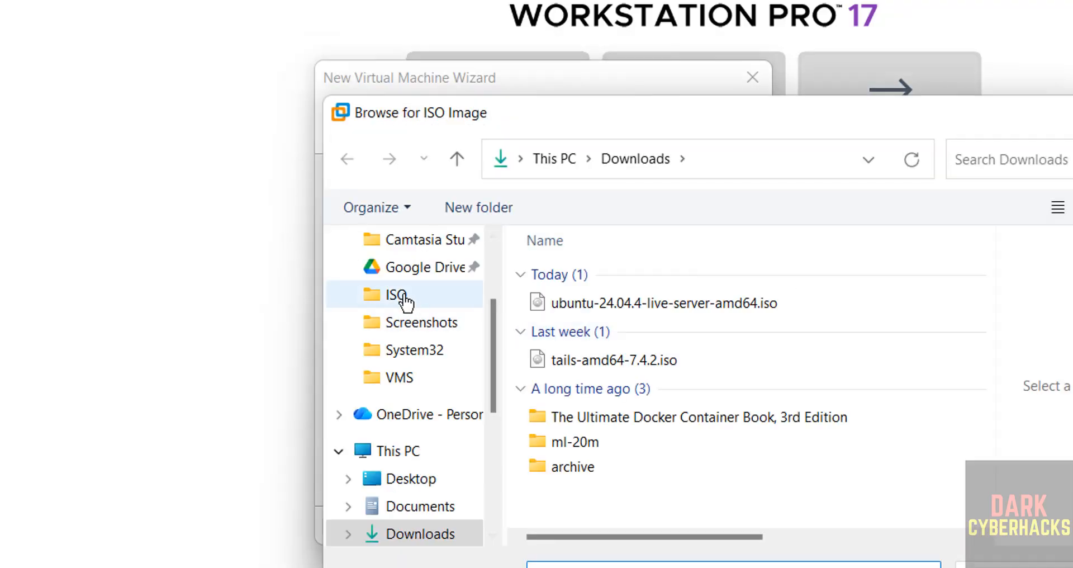
left_click(398, 296)
scroll(490, 272, "up", 2)
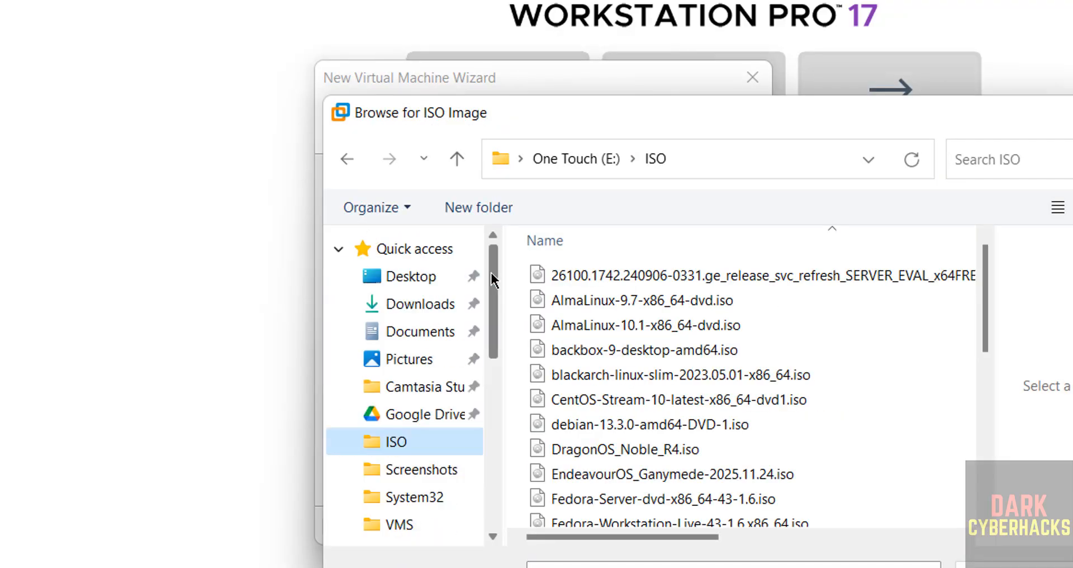
left_click(410, 302)
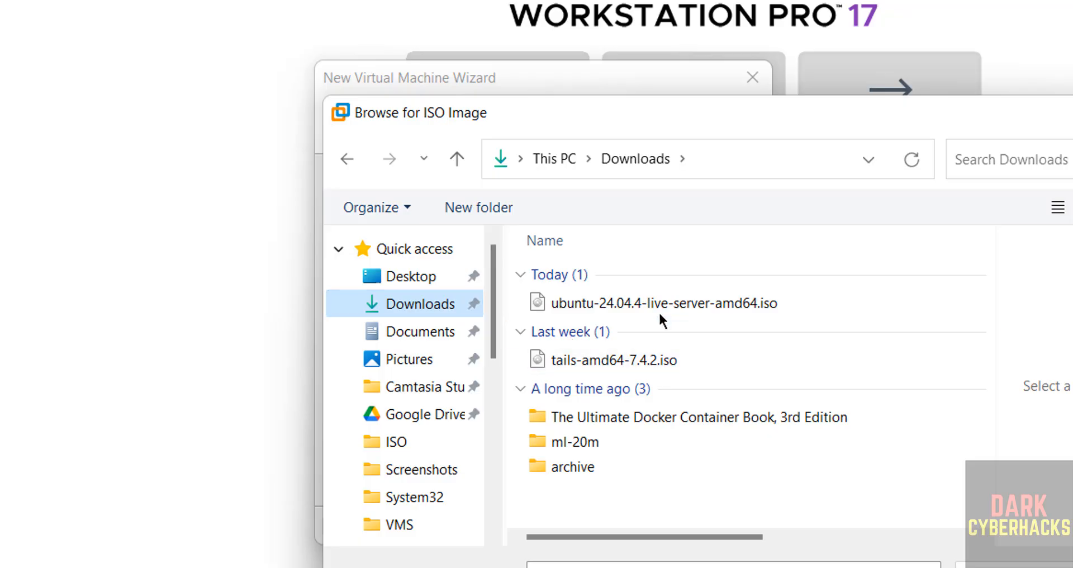
left_click(629, 364)
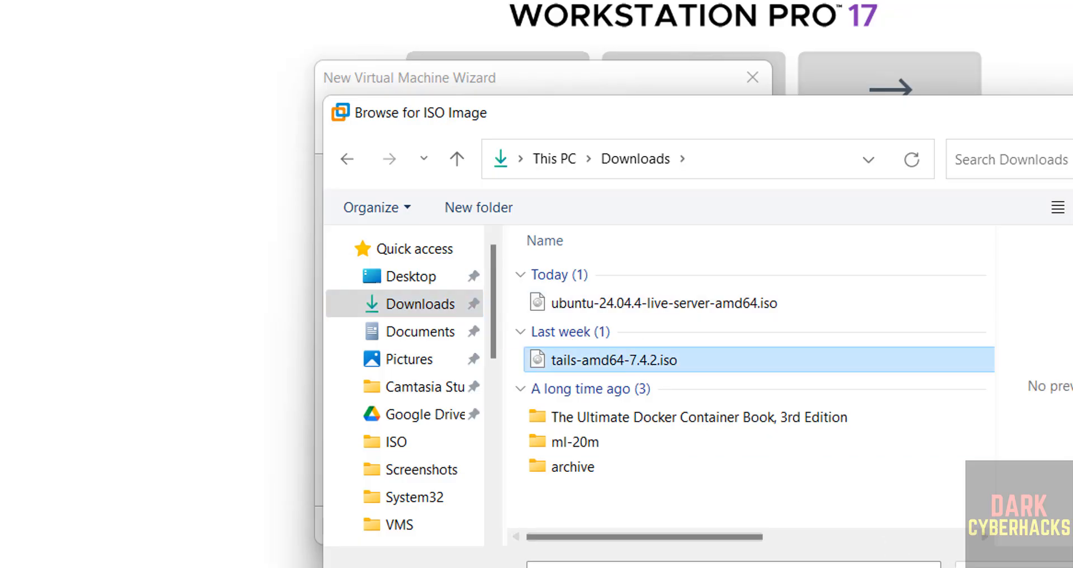
left_click(1006, 565)
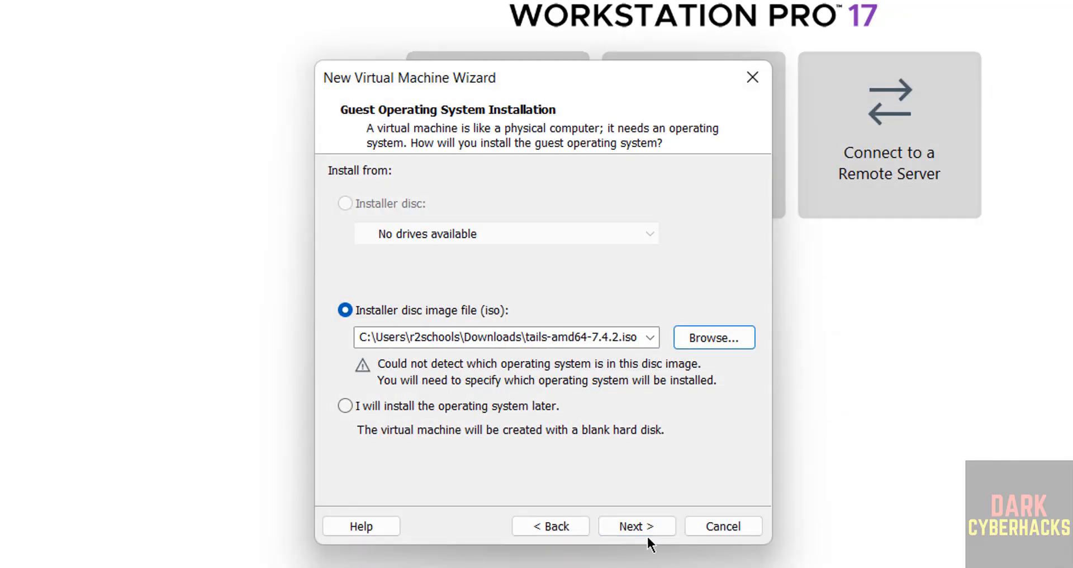
left_click(634, 524)
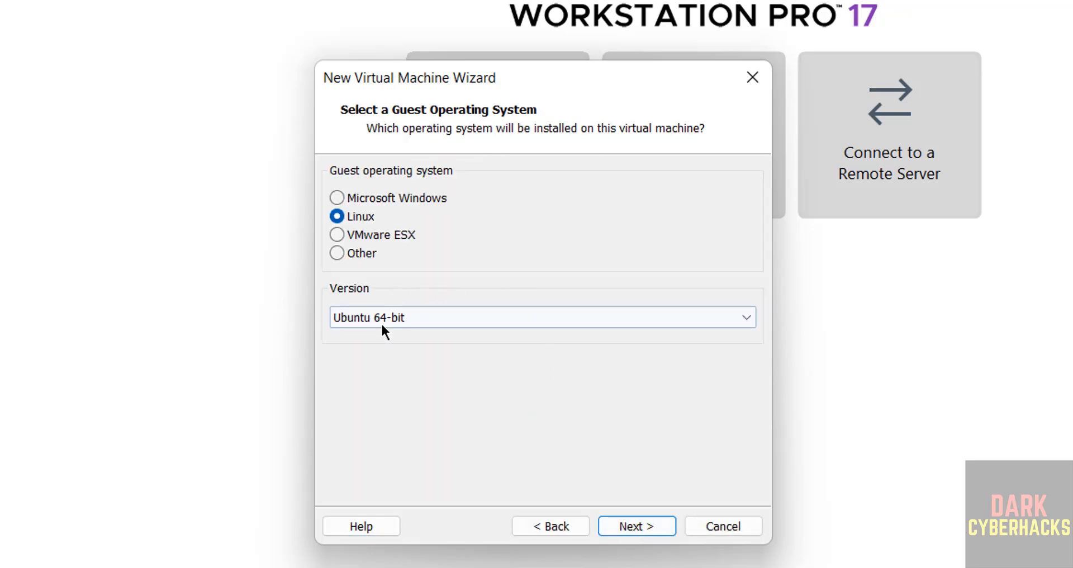
Step: Set the guest operating system version to Debian 12.x 64-bit and continue to the naming page
left_click(420, 324)
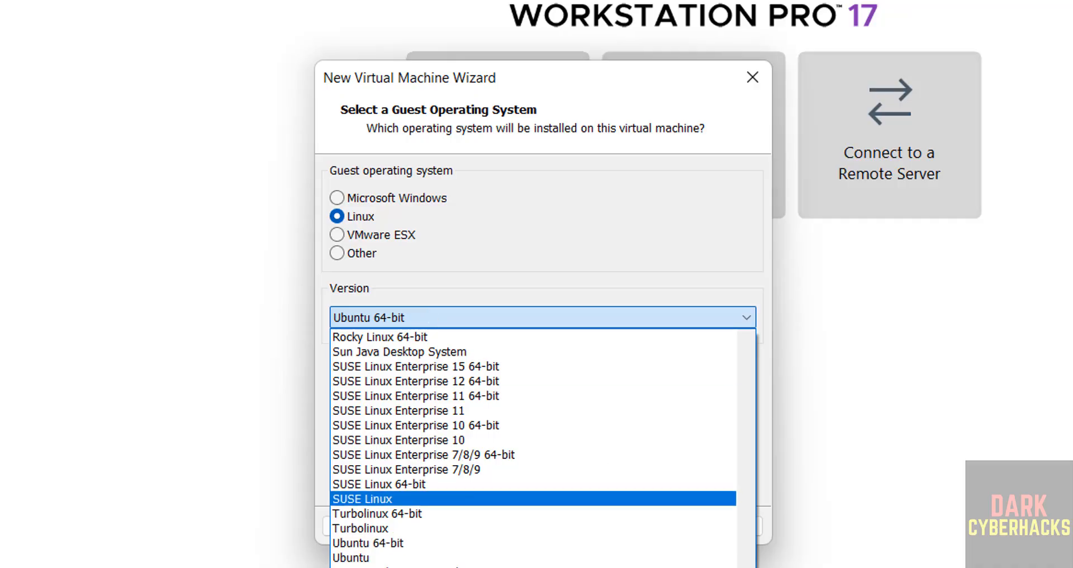
scroll(710, 449, "up", 10)
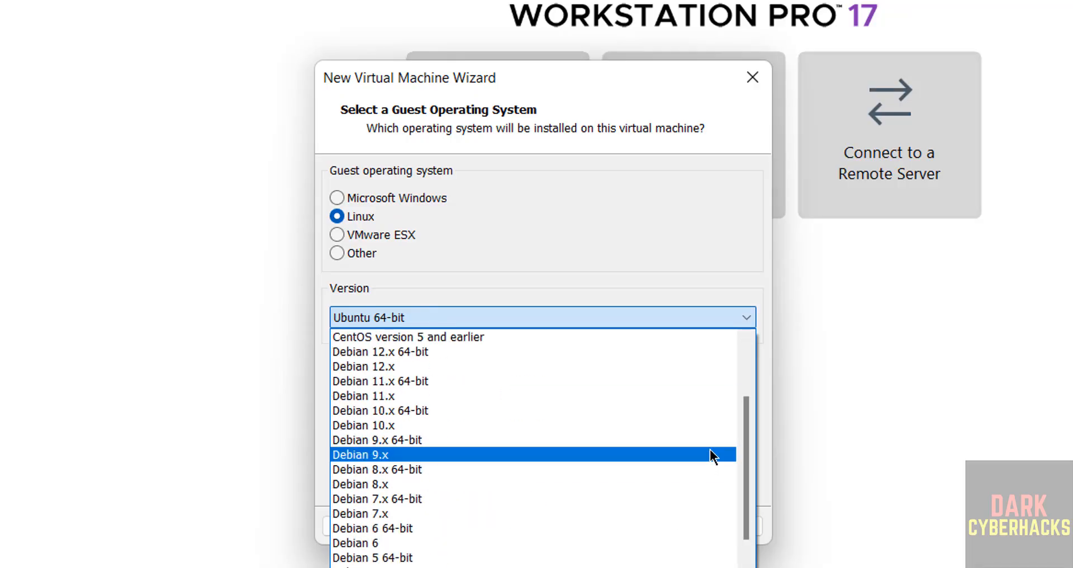
left_click(437, 352)
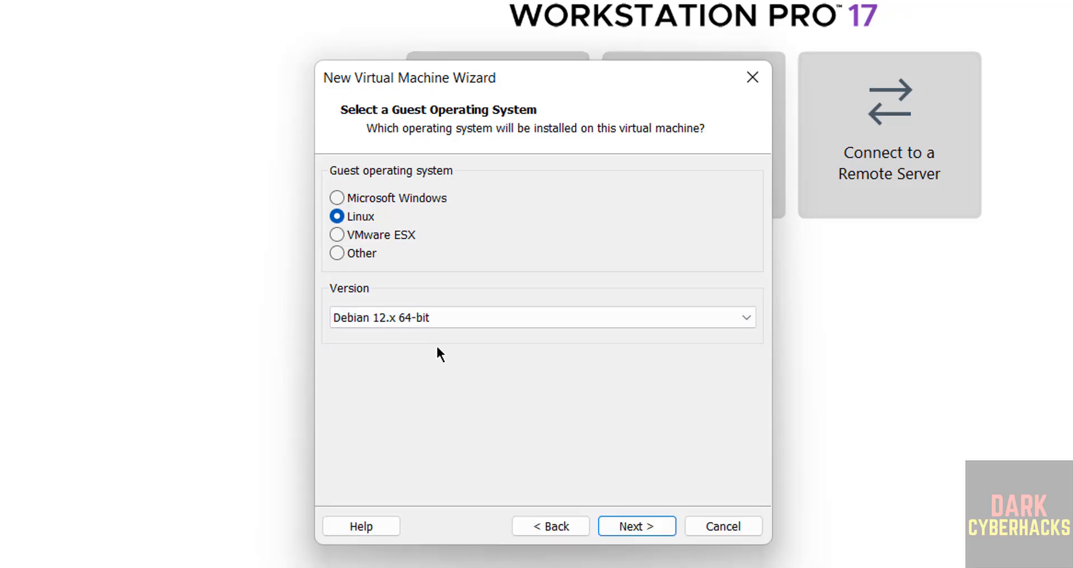
left_click(617, 523)
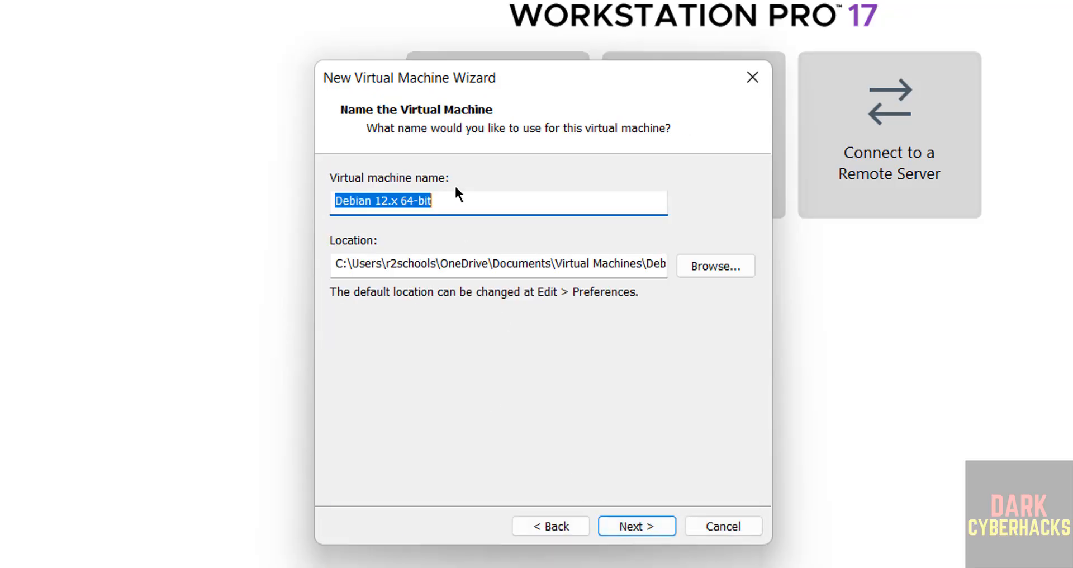
Step: Name the virtual machine tails742vm and copy that name
type("tai")
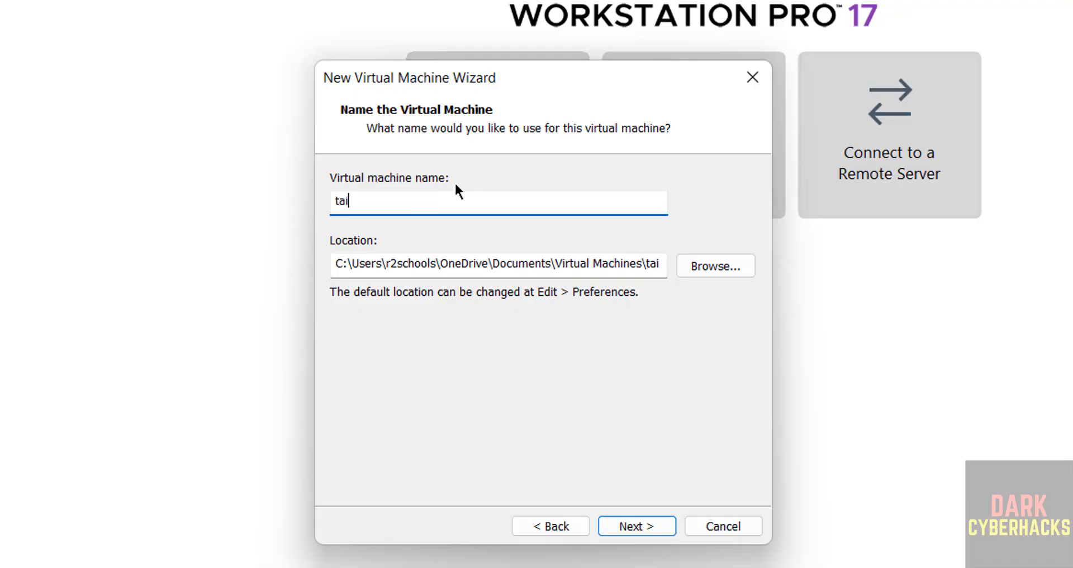
type("ls742vm")
key("ctrl+a")
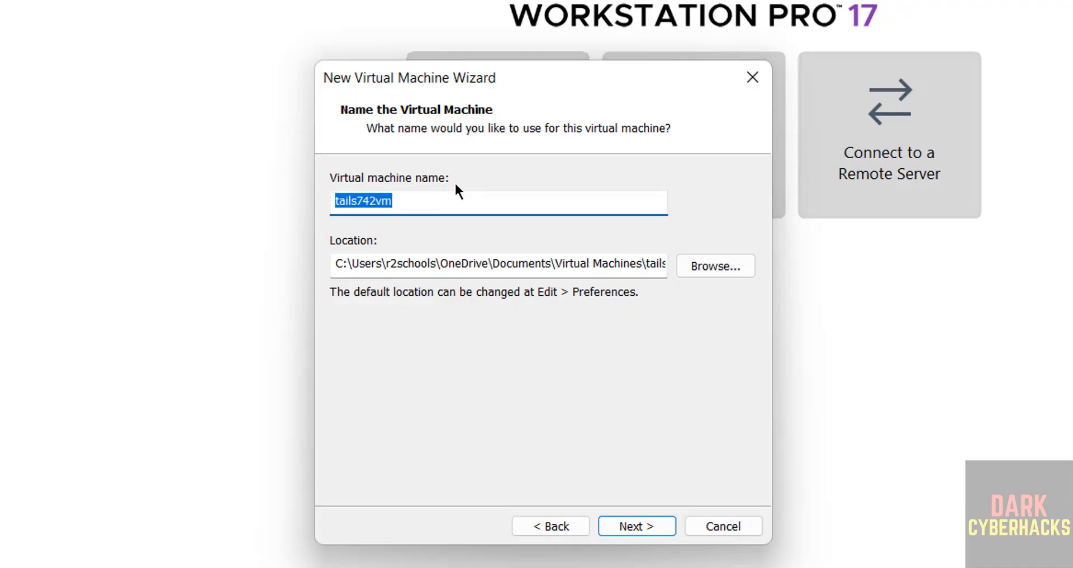
Step: Browse for the virtual machine's location and select the VMS folder on the One Touch (E:) drive
left_click(527, 262)
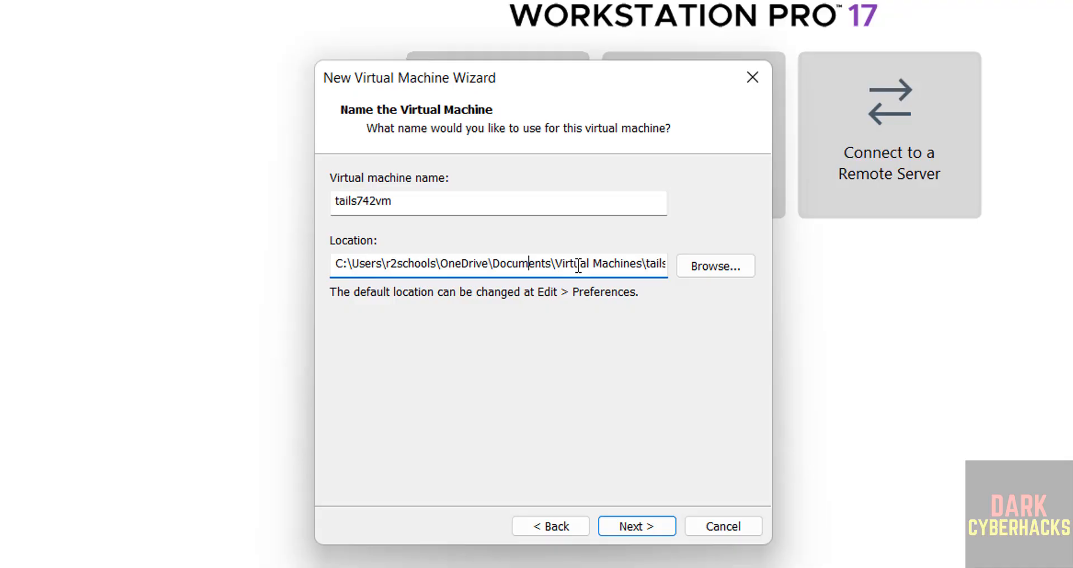
left_click(705, 265)
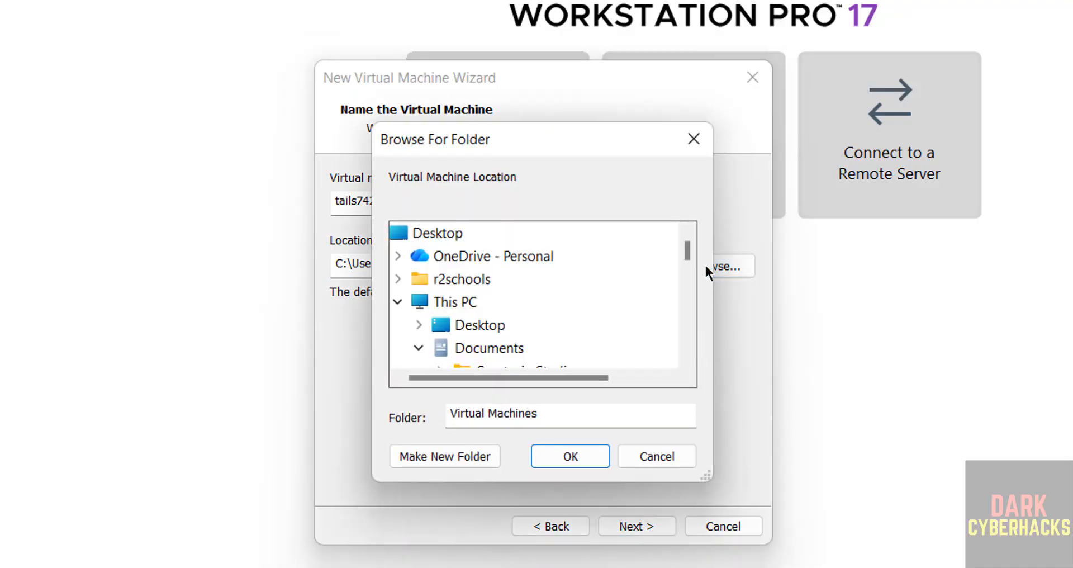
left_click(419, 347)
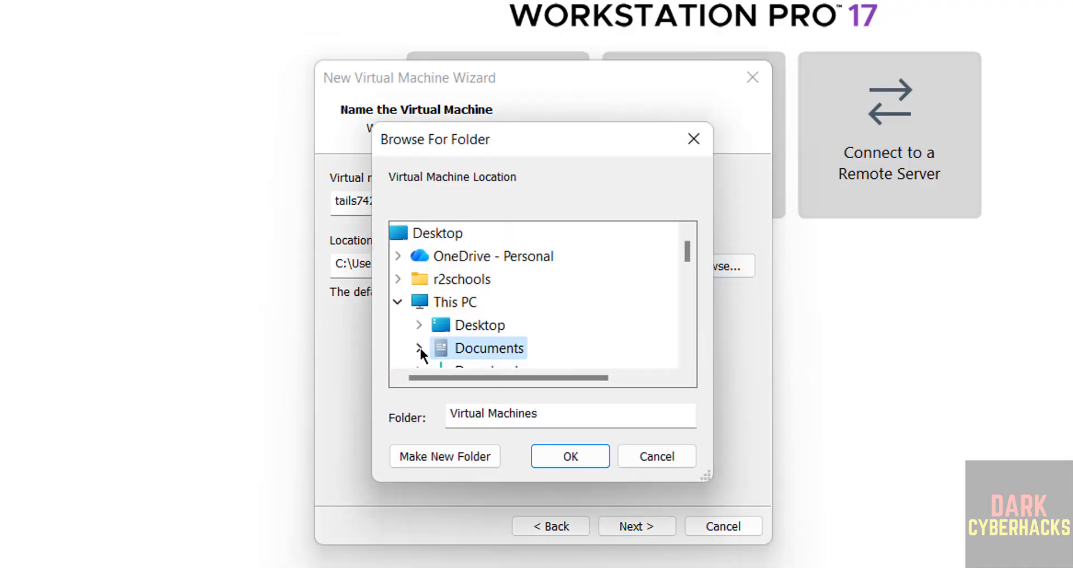
left_click(684, 317)
left_click(684, 318)
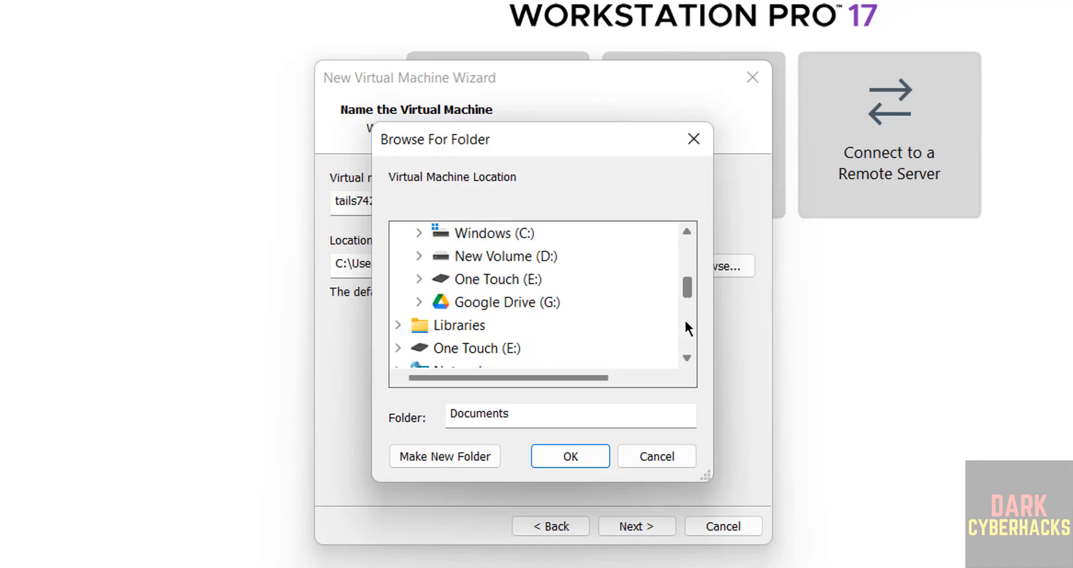
double_click(509, 282)
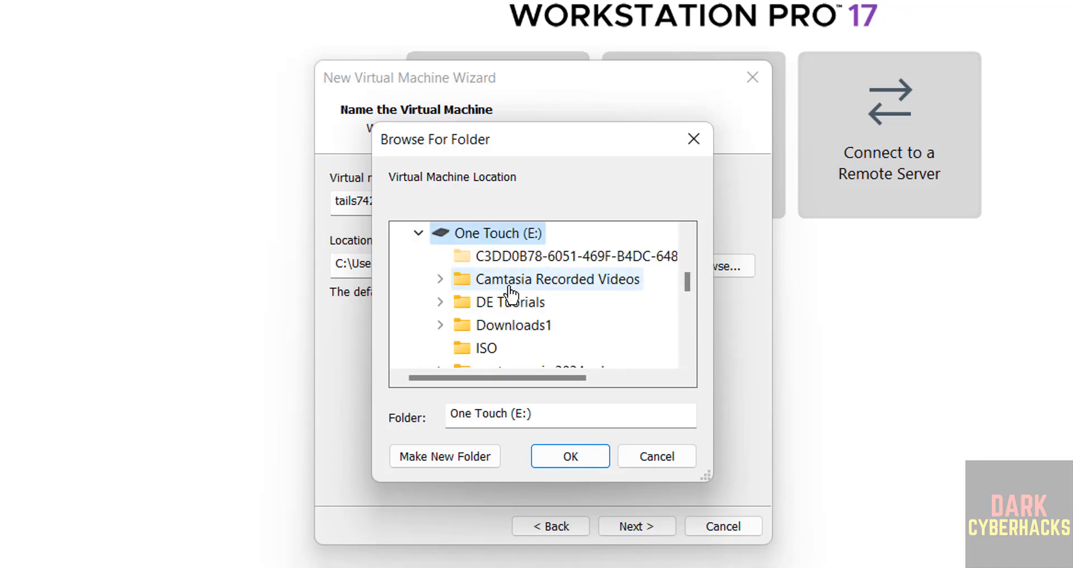
left_click(690, 327)
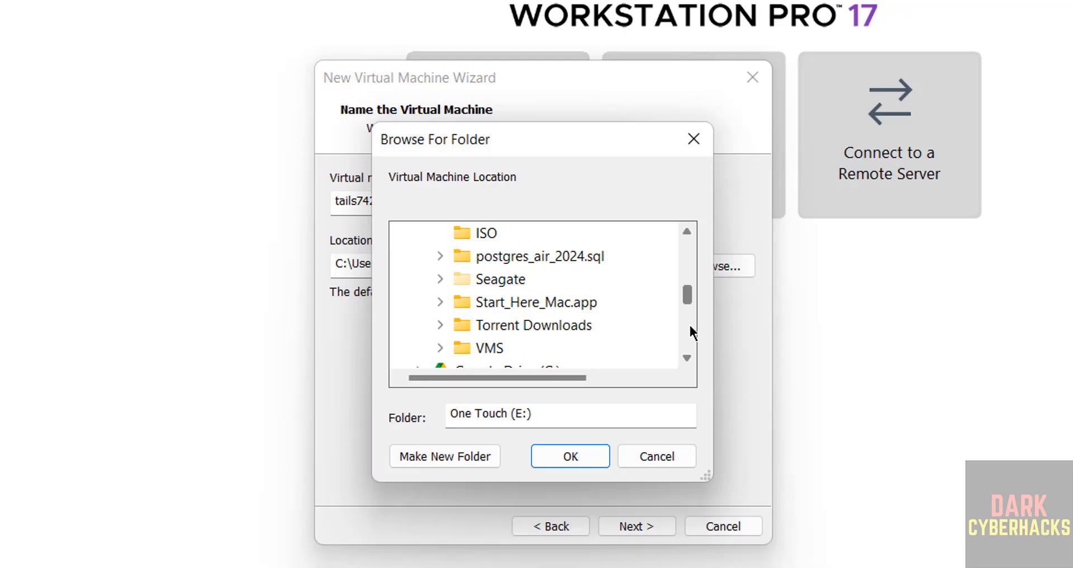
double_click(480, 349)
Step: Create a folder named tails742vm inside VMS and accept it as the virtual machine's location
left_click(441, 460)
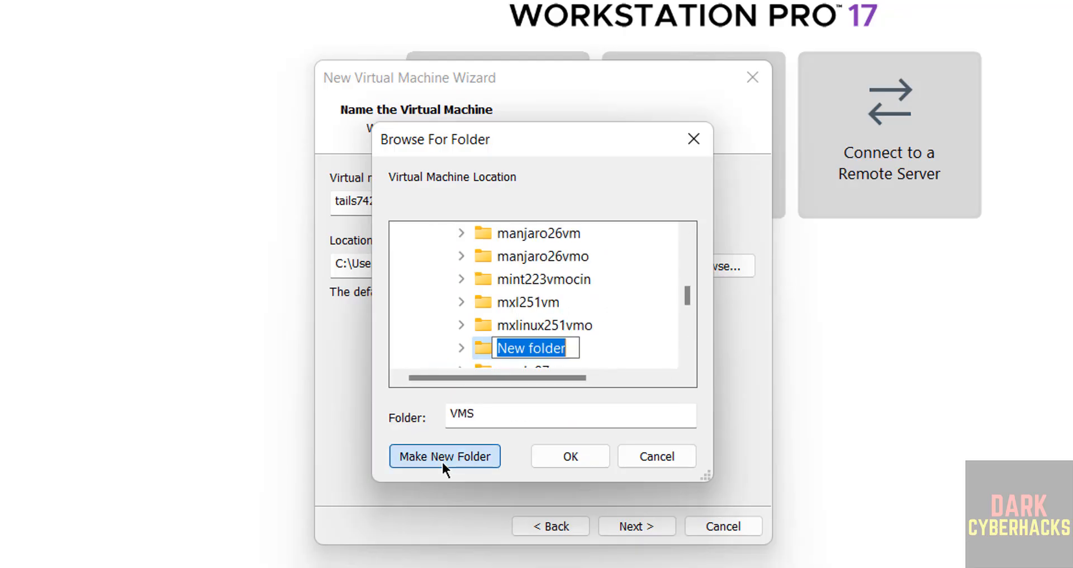
key("Return")
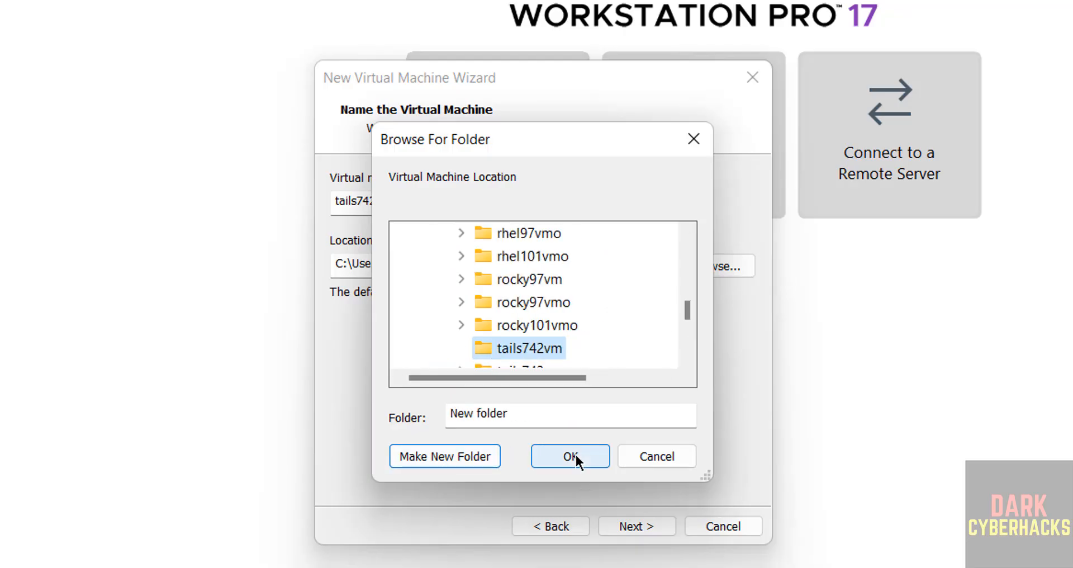
left_click(571, 456)
left_click(642, 525)
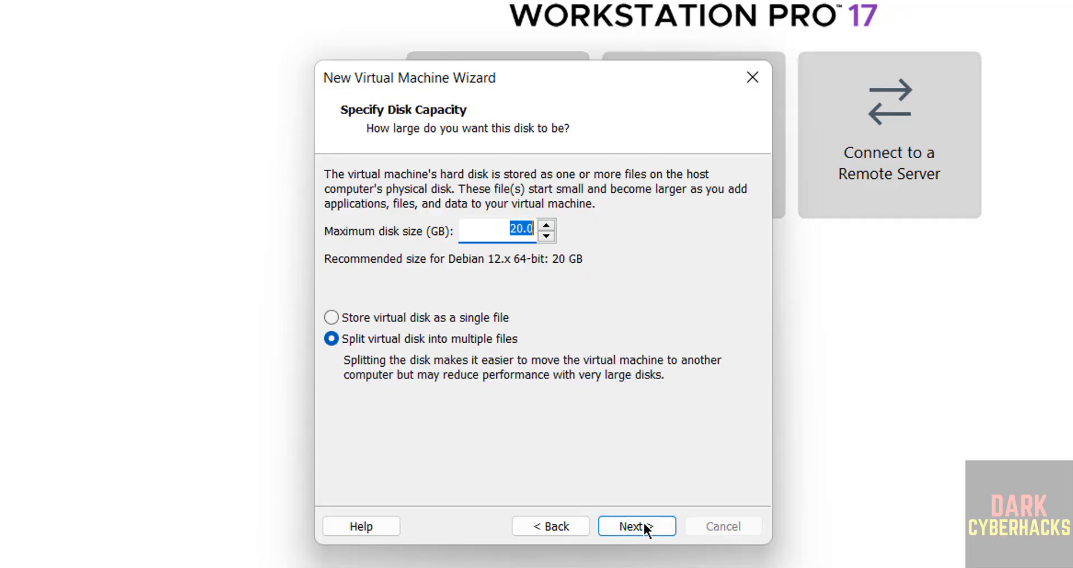
Step: Store the virtual disk as a single file with a maximum size of 50 GB
left_click(443, 316)
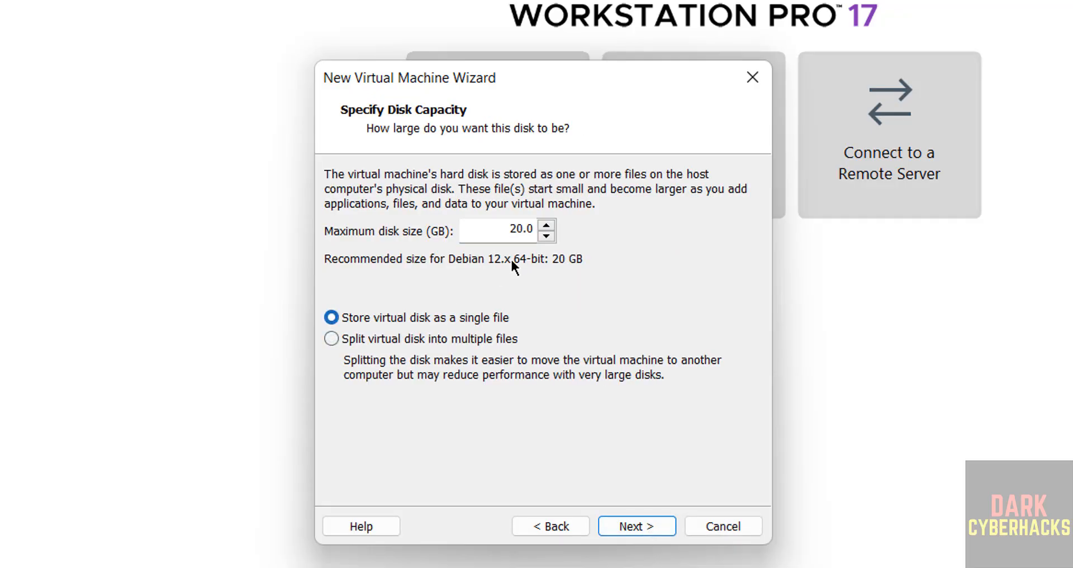
left_click(516, 228)
key("BackSpace")
type("5")
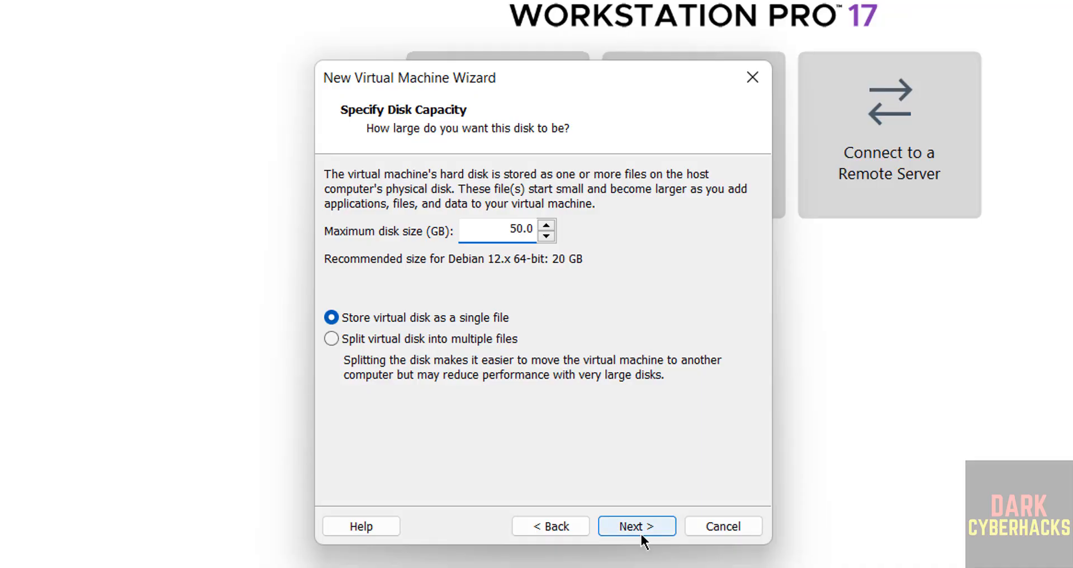
left_click(639, 532)
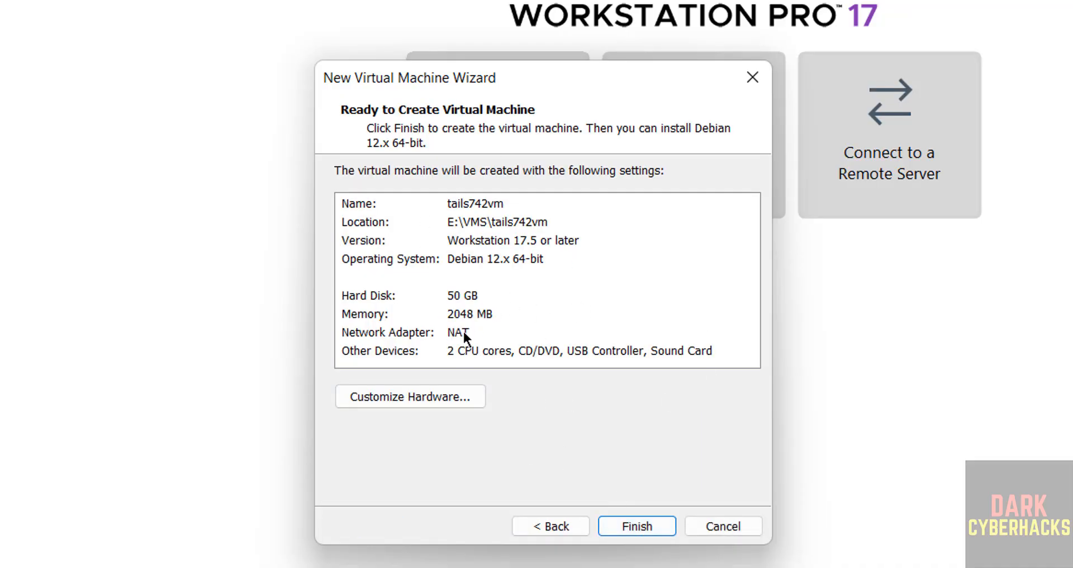
Step: Customize the virtual machine's hardware to 4096 MB of memory and finish creating it
left_click(396, 385)
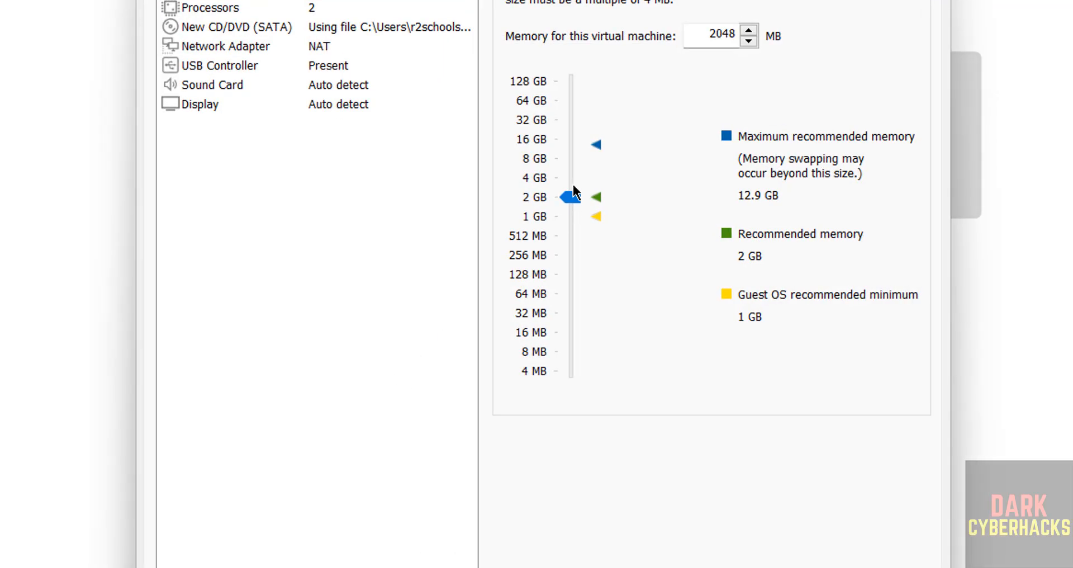
left_click(574, 182)
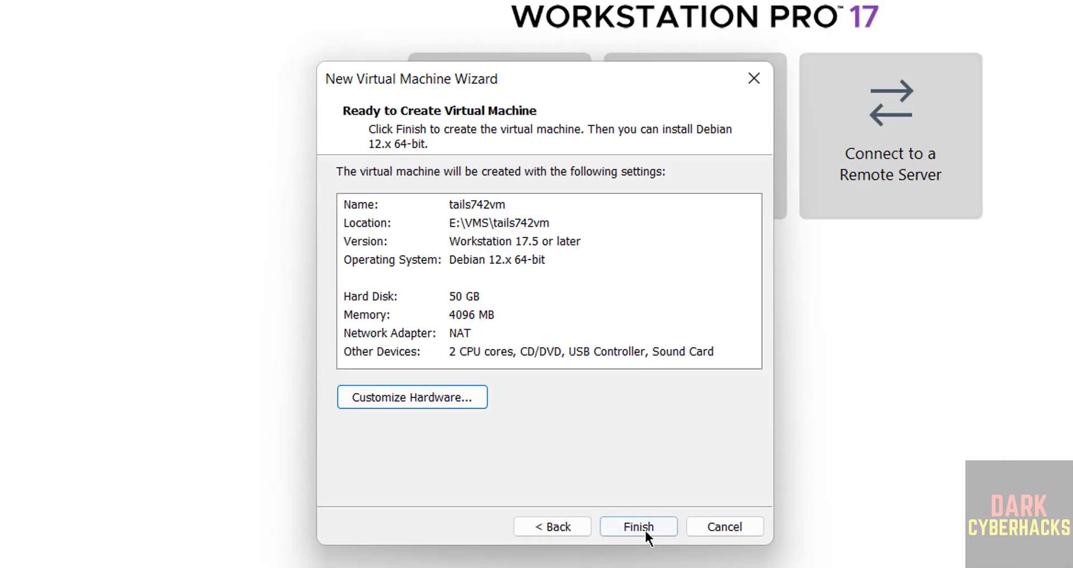
left_click(642, 528)
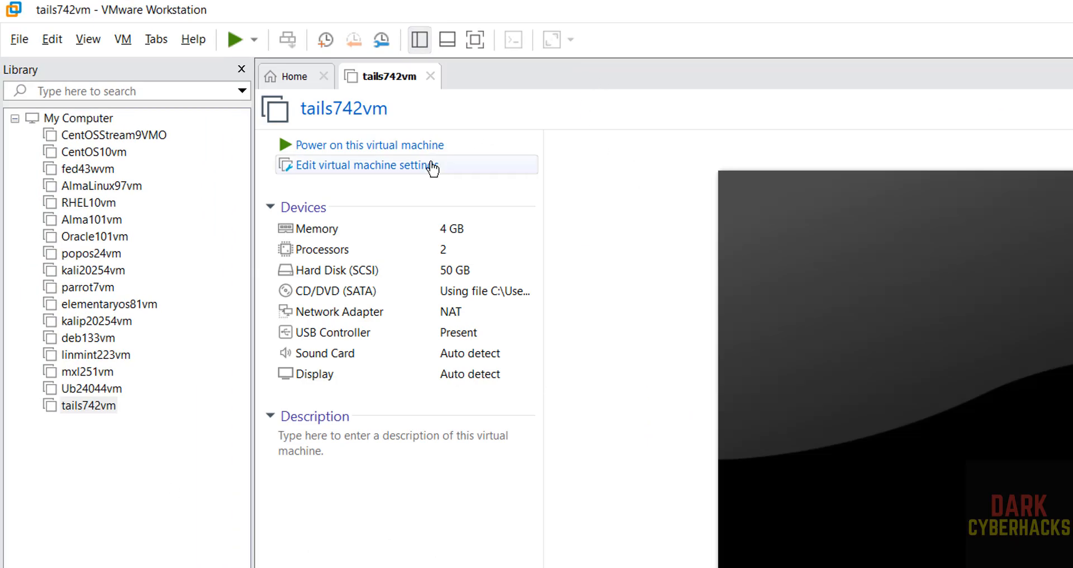
Step: Power on the tails742vm virtual machine
right_click(94, 407)
left_click(538, 220)
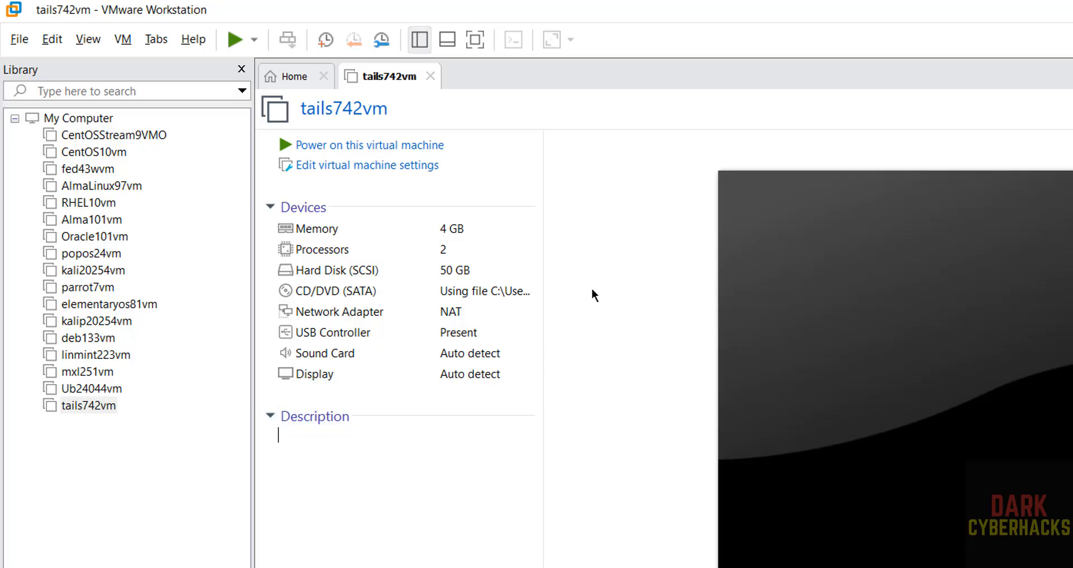
left_click(394, 146)
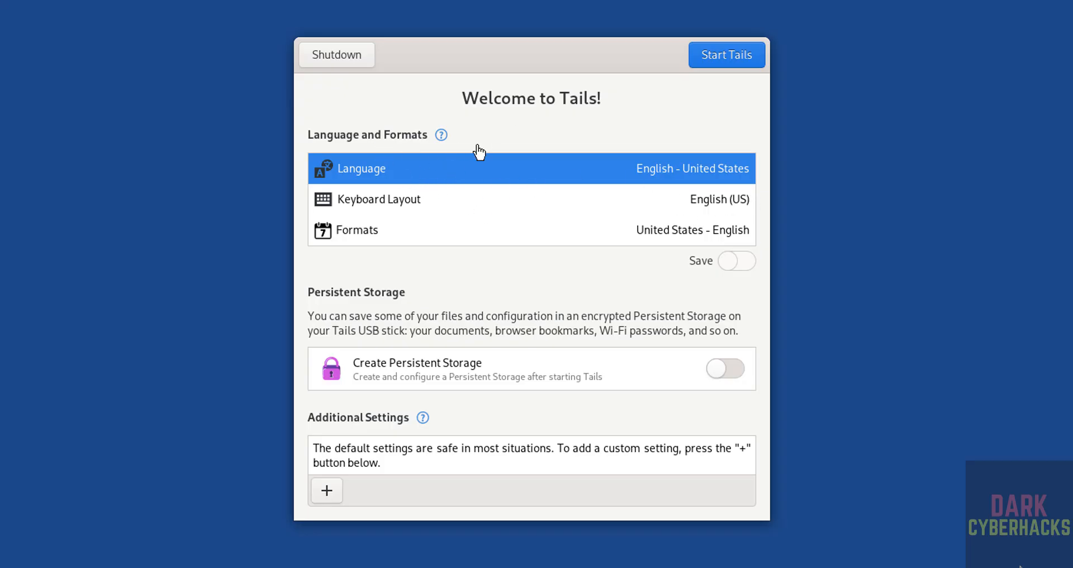
left_click(505, 168)
left_click(505, 170)
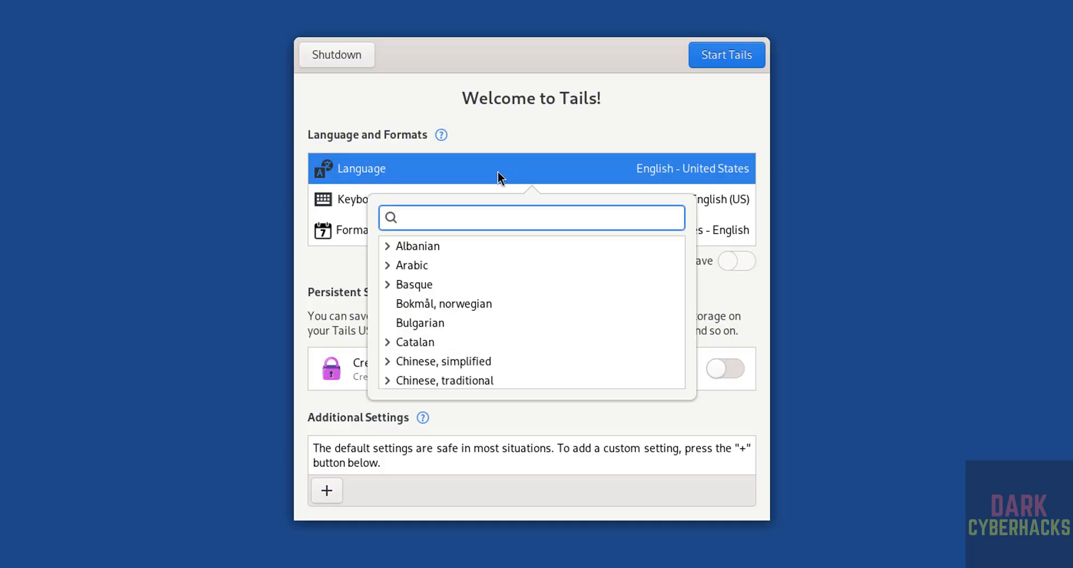
left_click(546, 133)
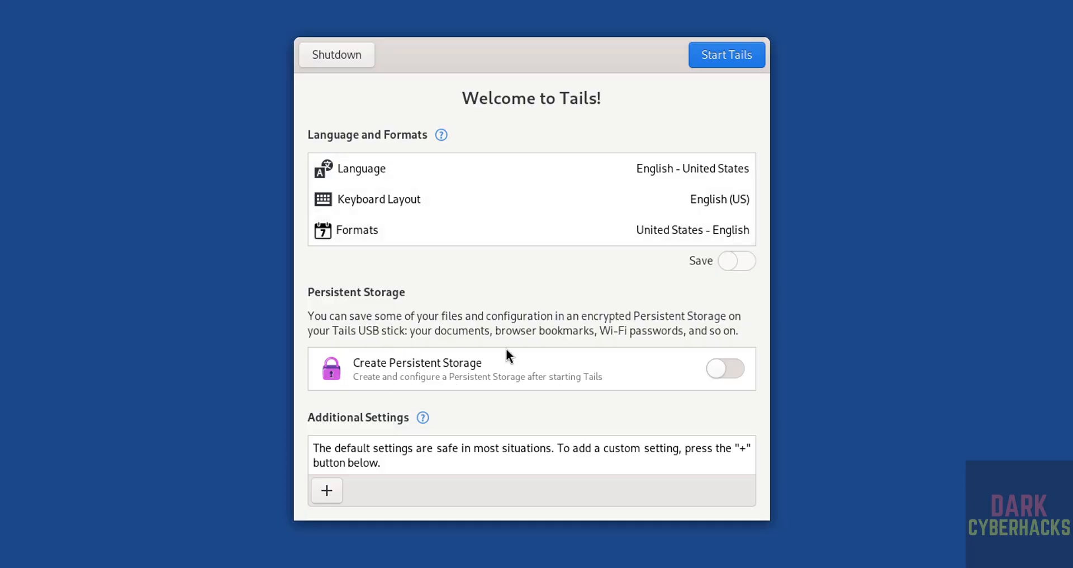
left_click(734, 370)
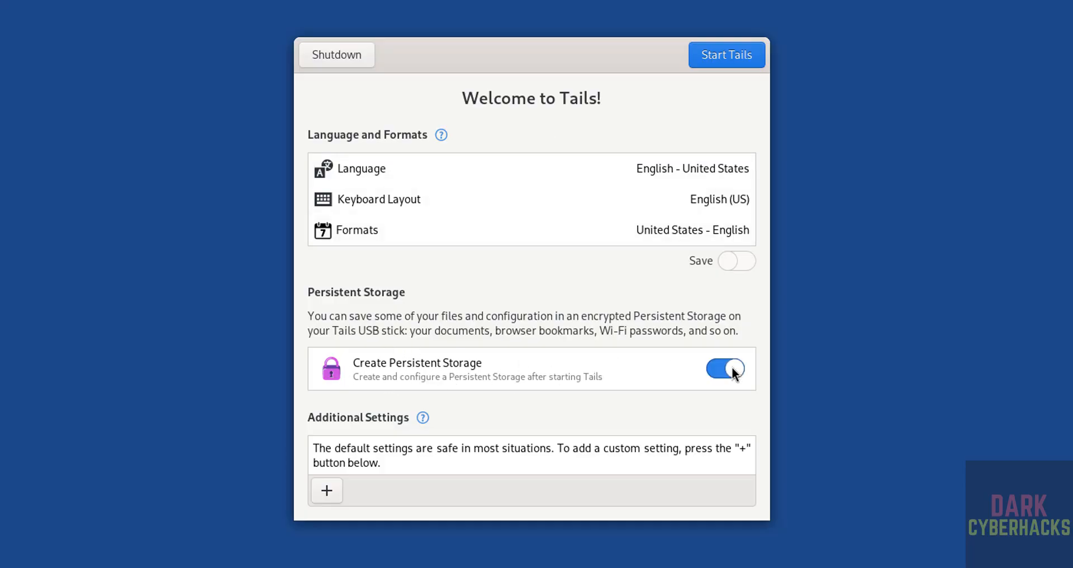
left_click(734, 370)
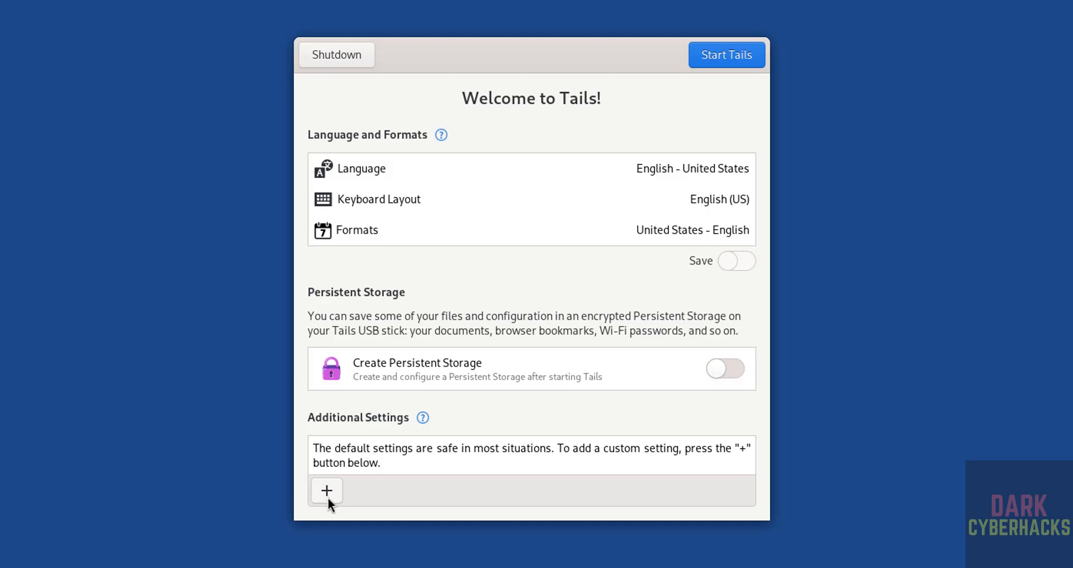
Step: Add an administration password as an additional Tails setting, entering and confirming the password
left_click(327, 497)
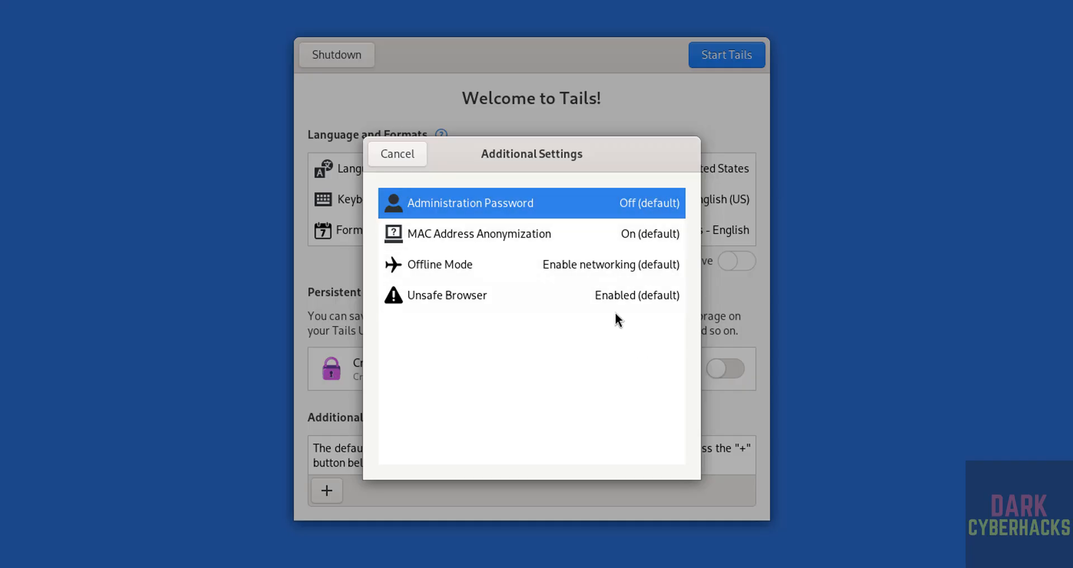
left_click(484, 206)
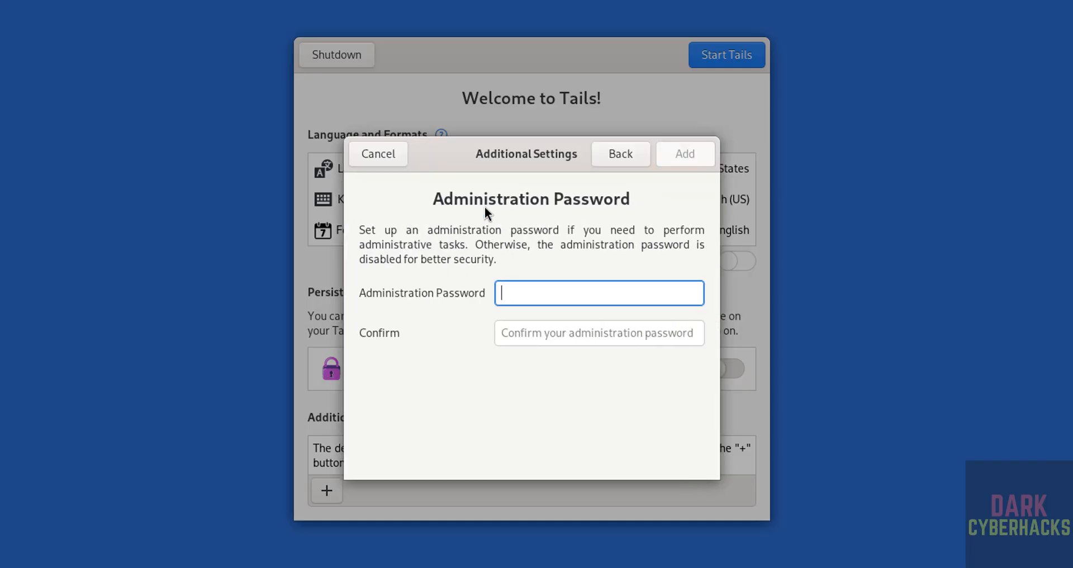
type("•••••••••")
key("Tab")
type("•••••••••")
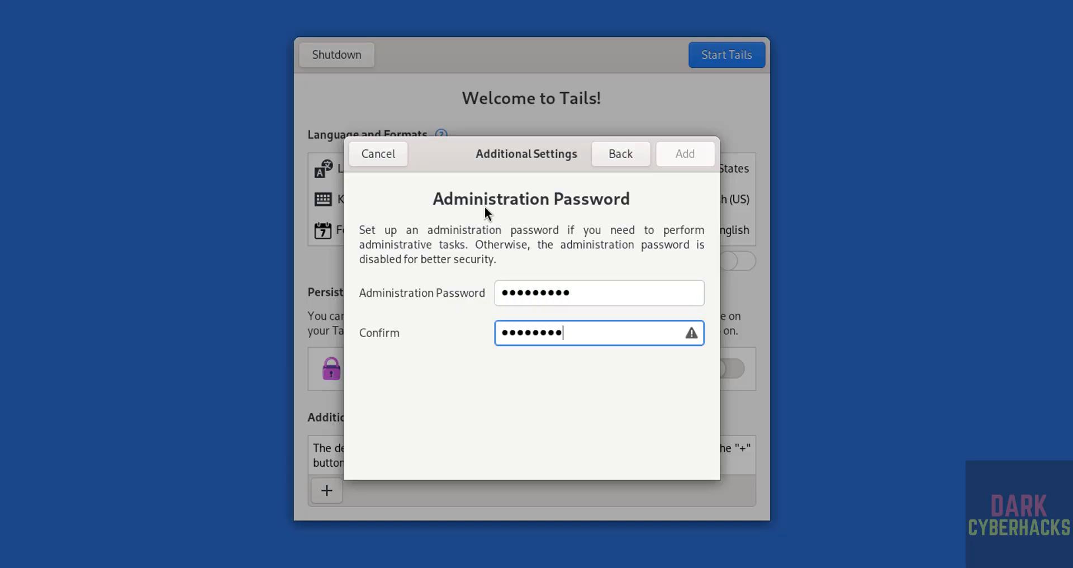
left_click(679, 160)
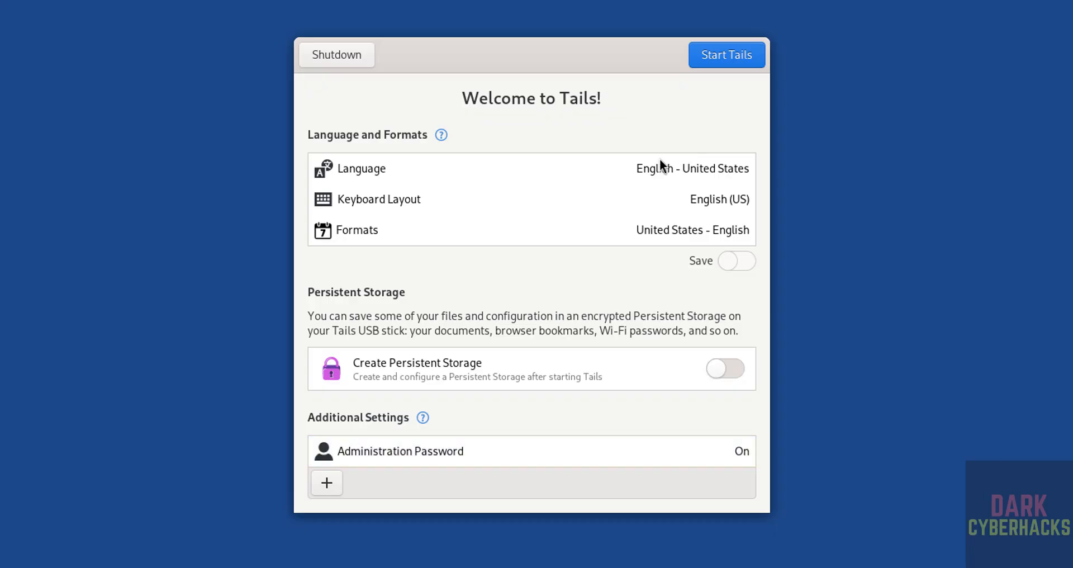
Step: Start Tails and connect to Tor automatically without configuring a bridge
left_click(727, 60)
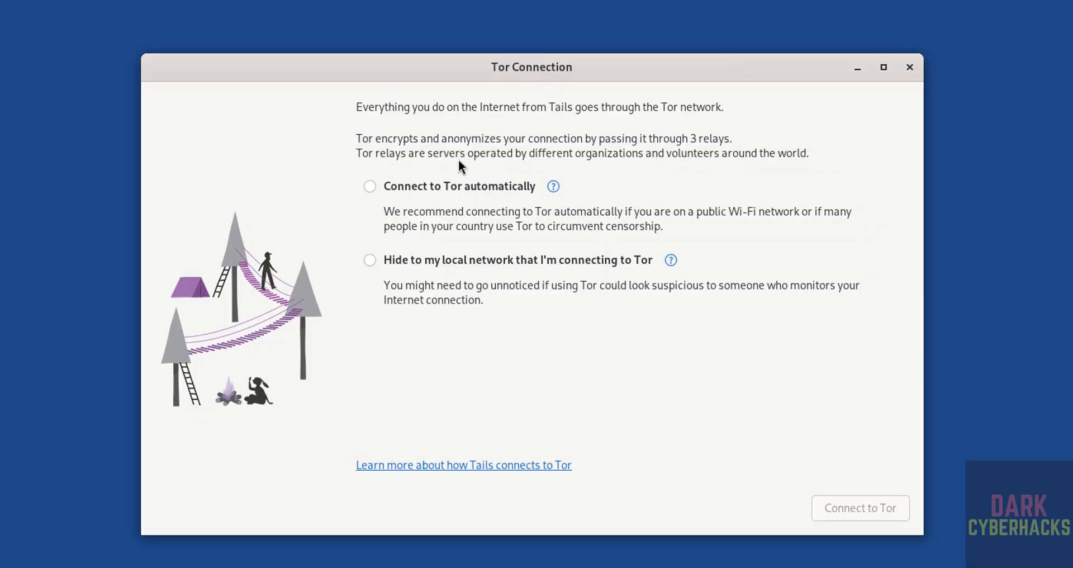
left_click(431, 189)
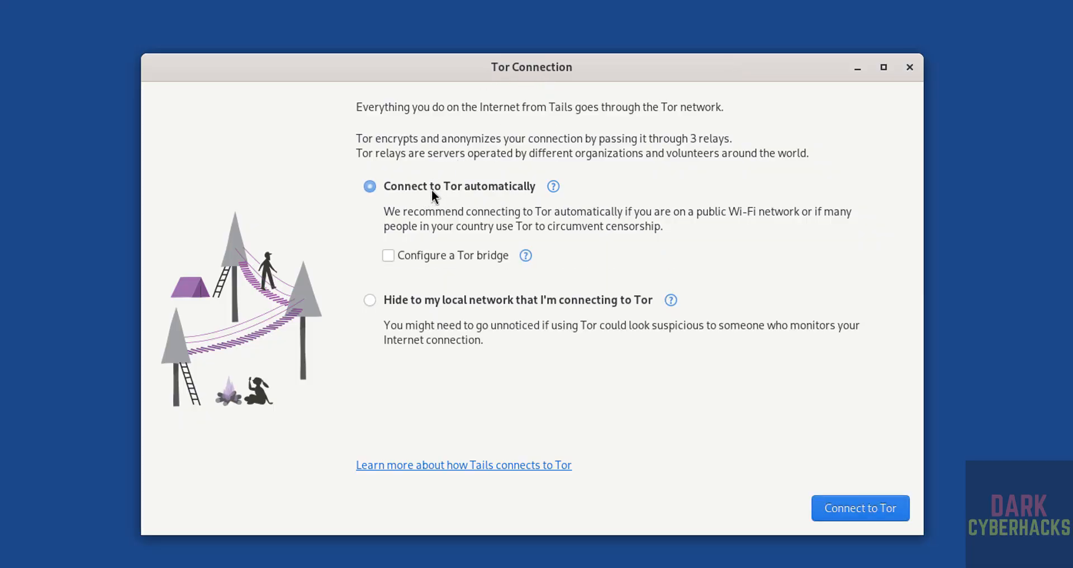
left_click(848, 517)
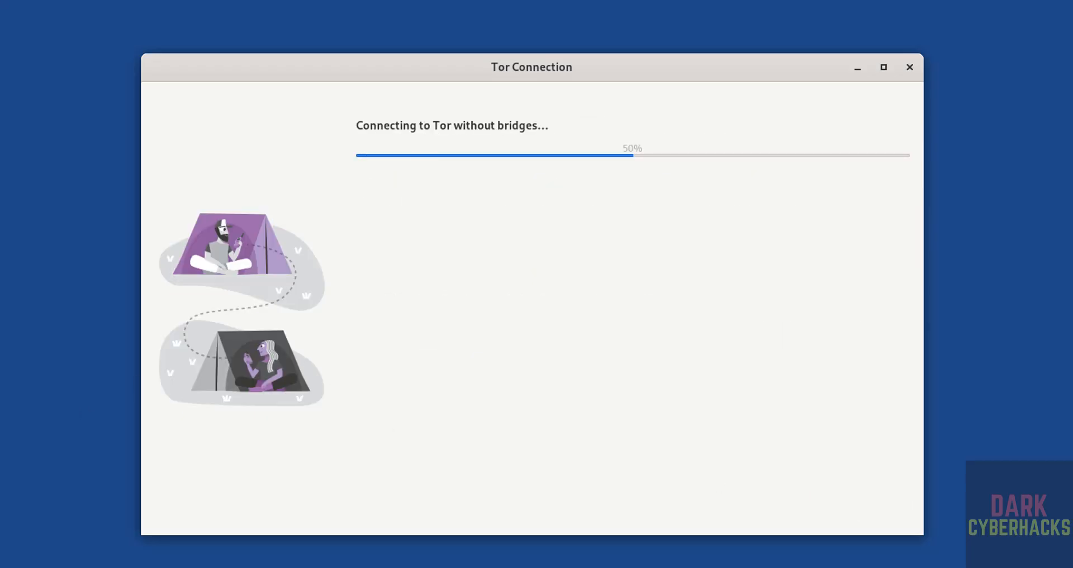
Step: Open the Console application and display the release information with more /etc/os-release
key("super")
left_click(807, 560)
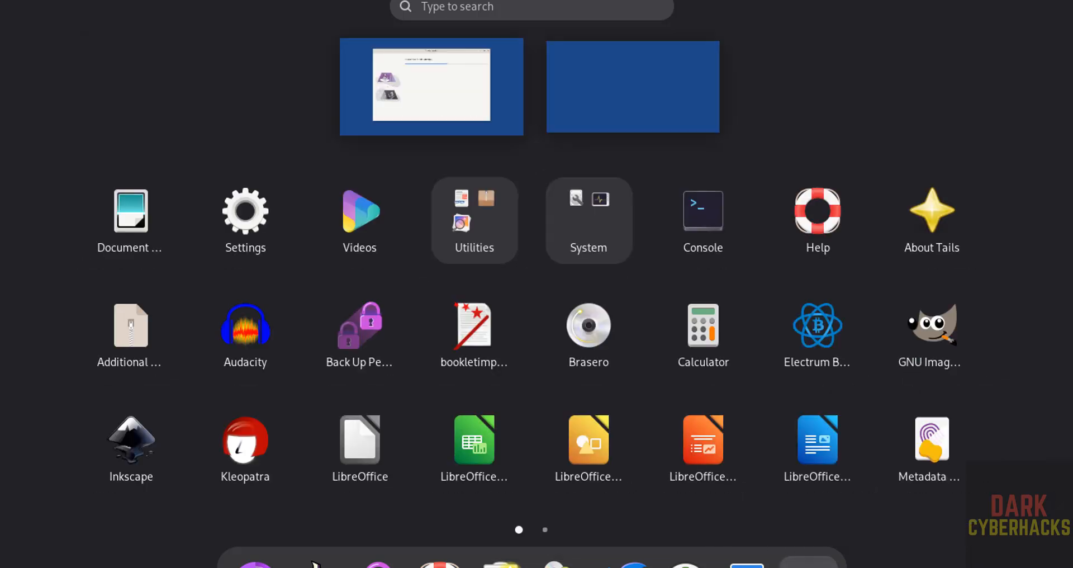
left_click(711, 237)
type("more /et")
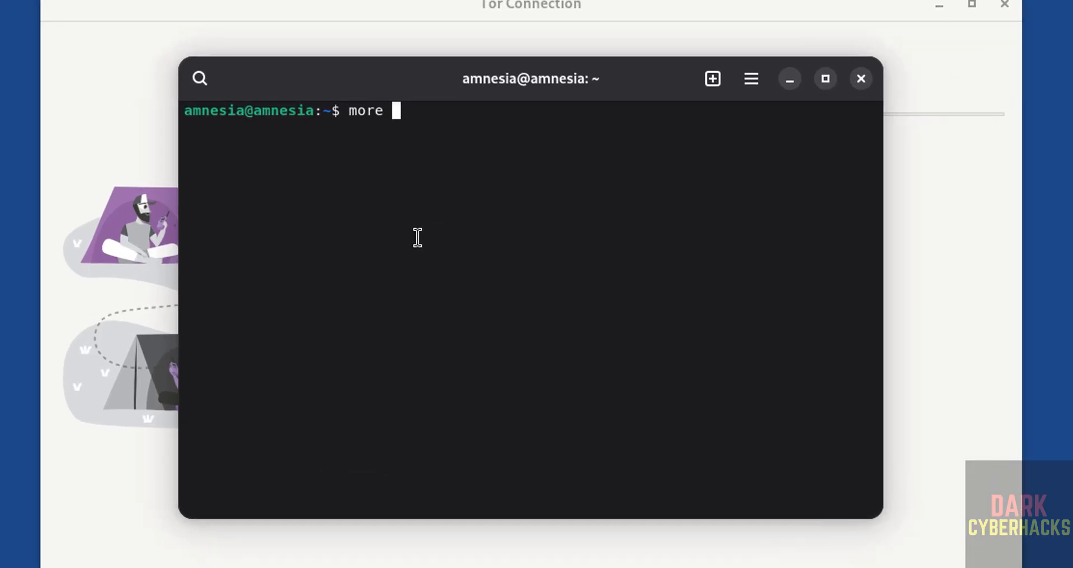
type("c/os-")
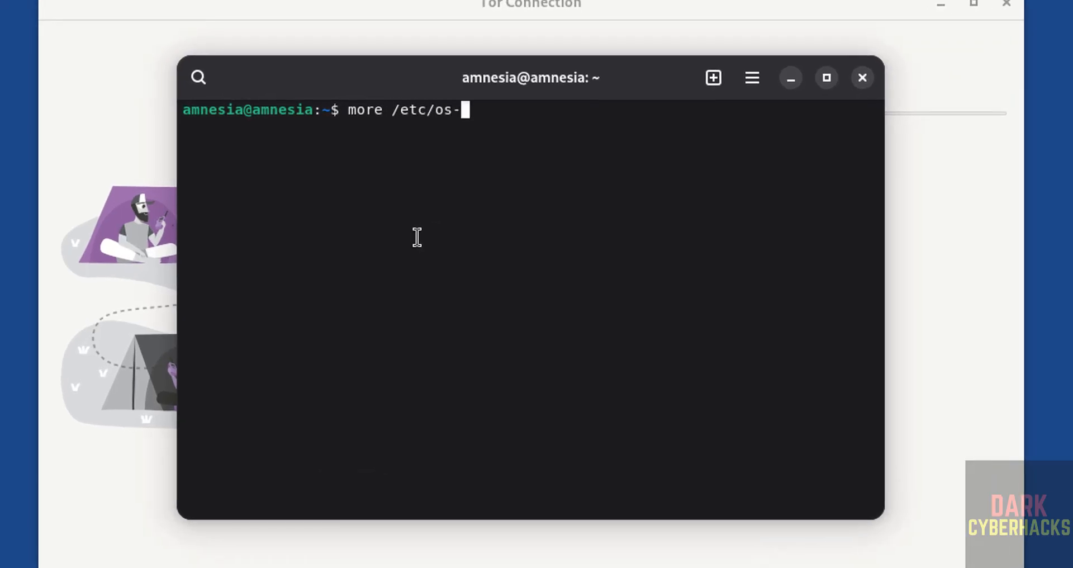
key("Tab")
key("Return")
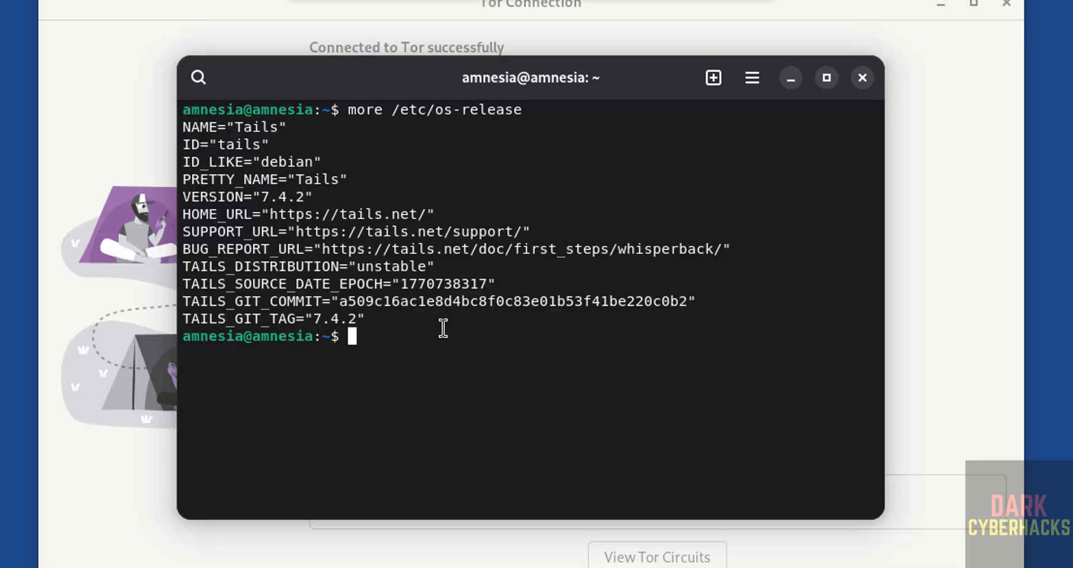
Step: Run sudo apt update && sudo apt upgrade in the console and authenticate with the administration password
type("sudo a")
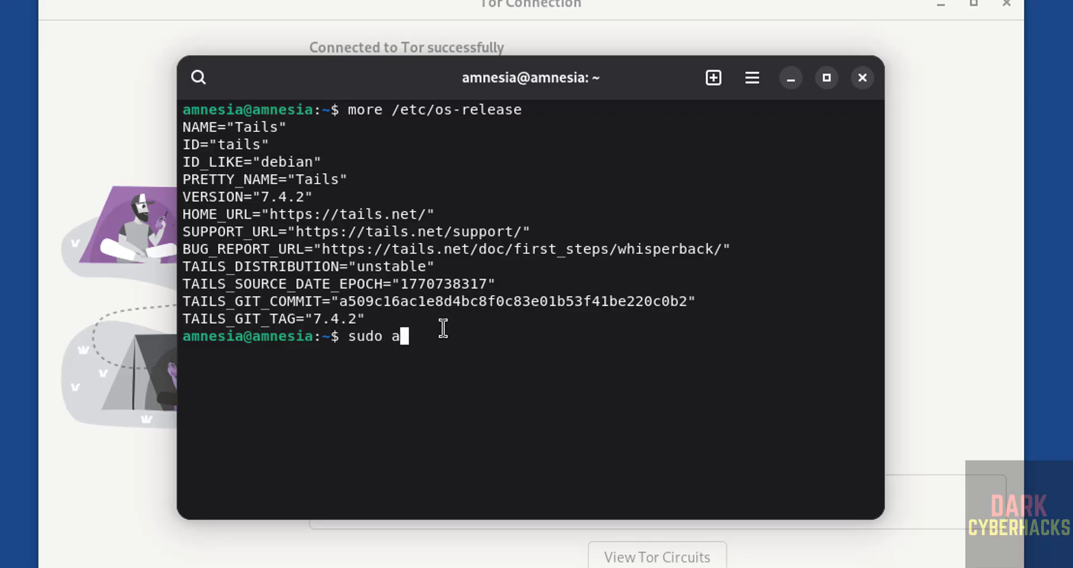
type("pt update &&")
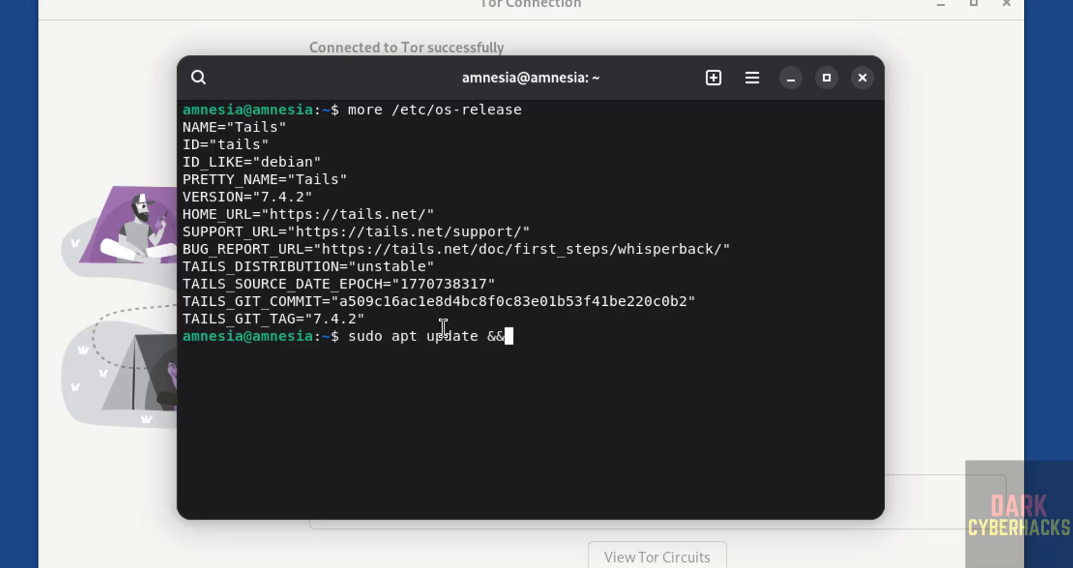
type(" sudo pat")
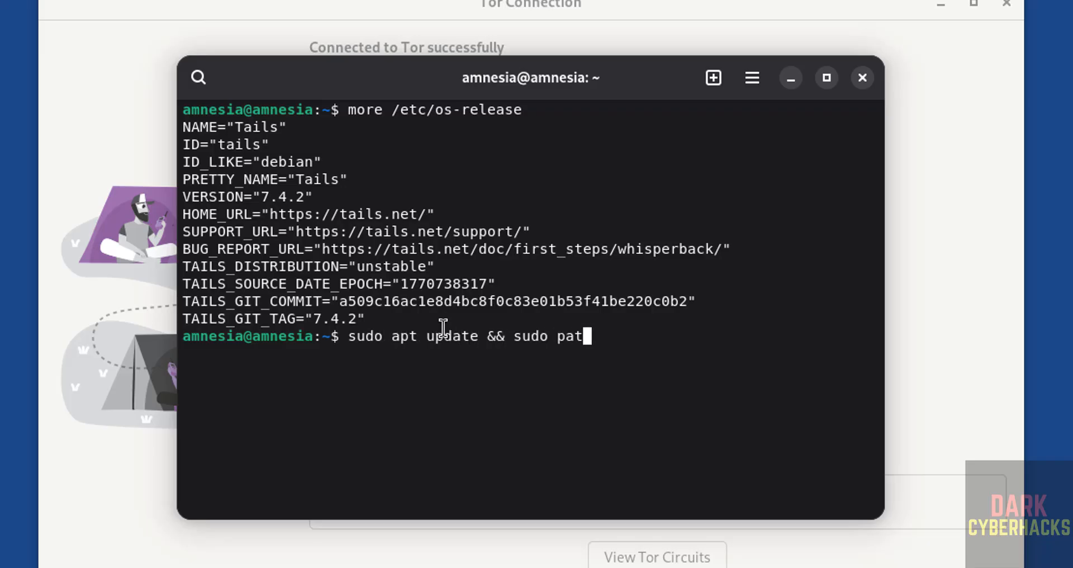
key("BackSpace")
key("BackSpace")
key("BackSpace")
type("apt upgr")
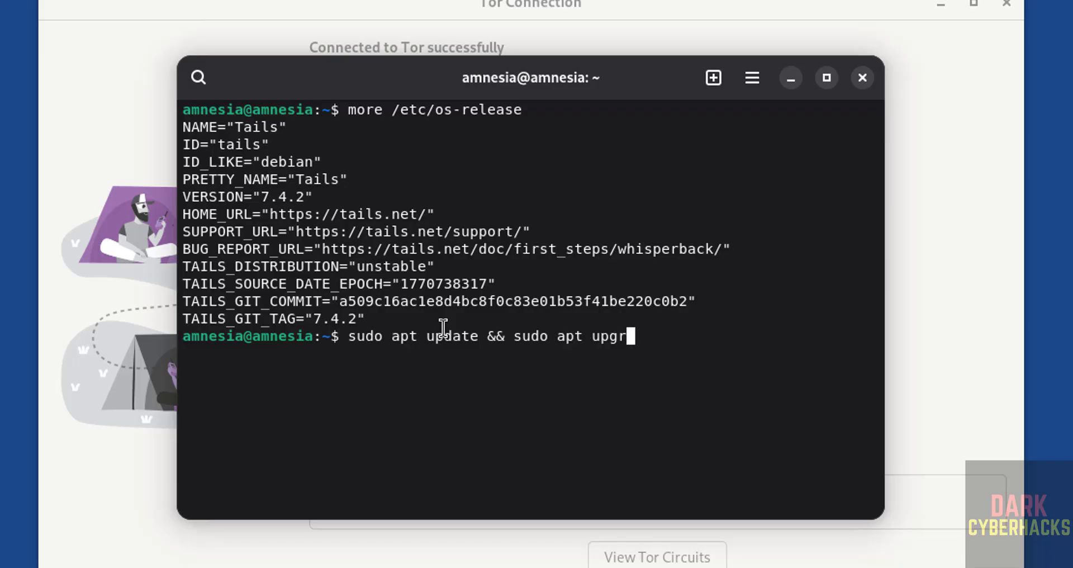
type("ade")
key("Return")
type("*****")
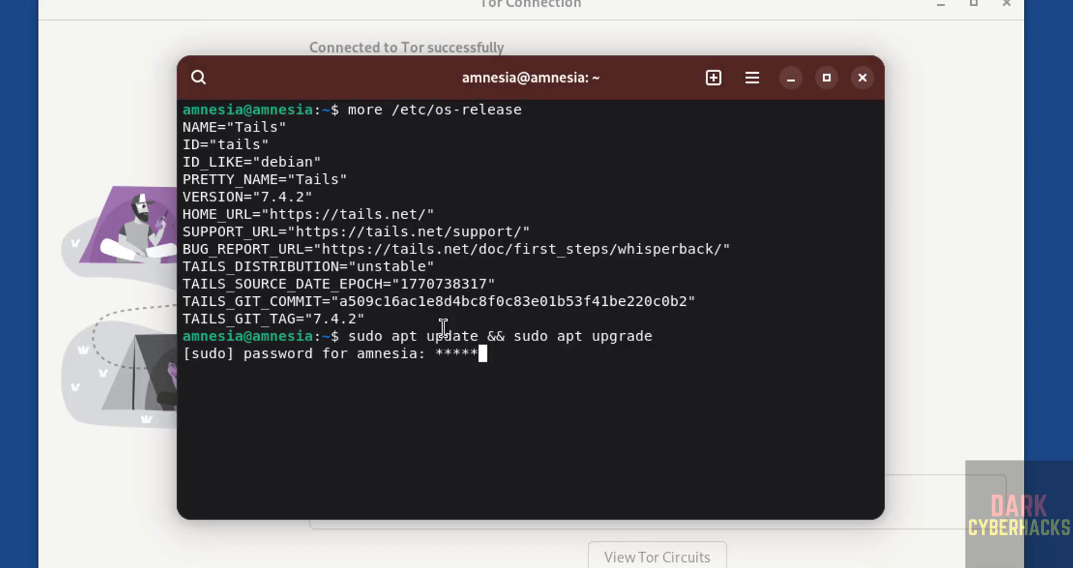
type("****")
key("Return")
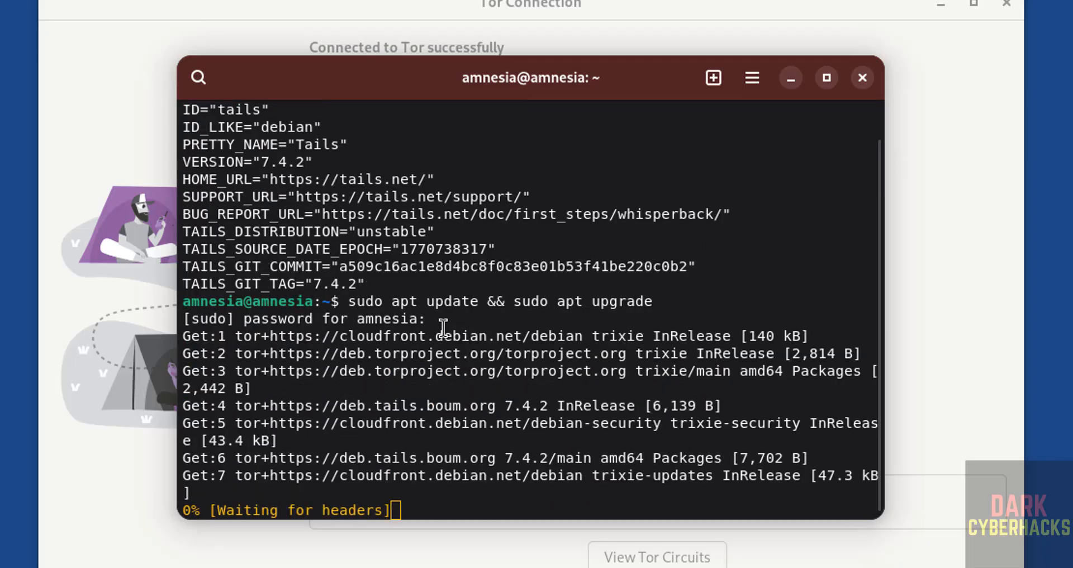
Step: Switch to the Tor Connection window, start Tor Browser, and check its version information
key("alt+Tab")
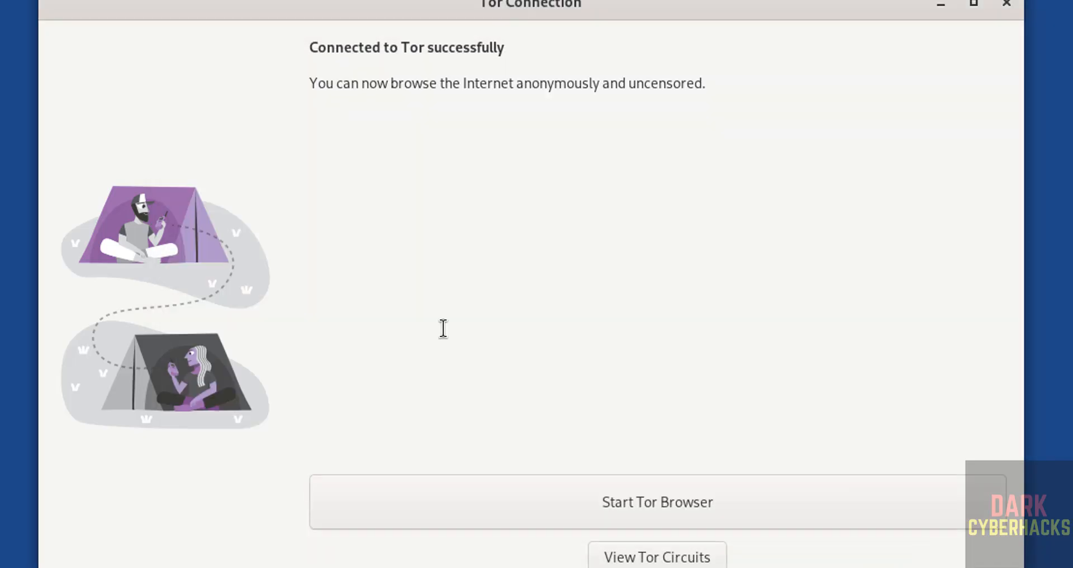
left_click(606, 501)
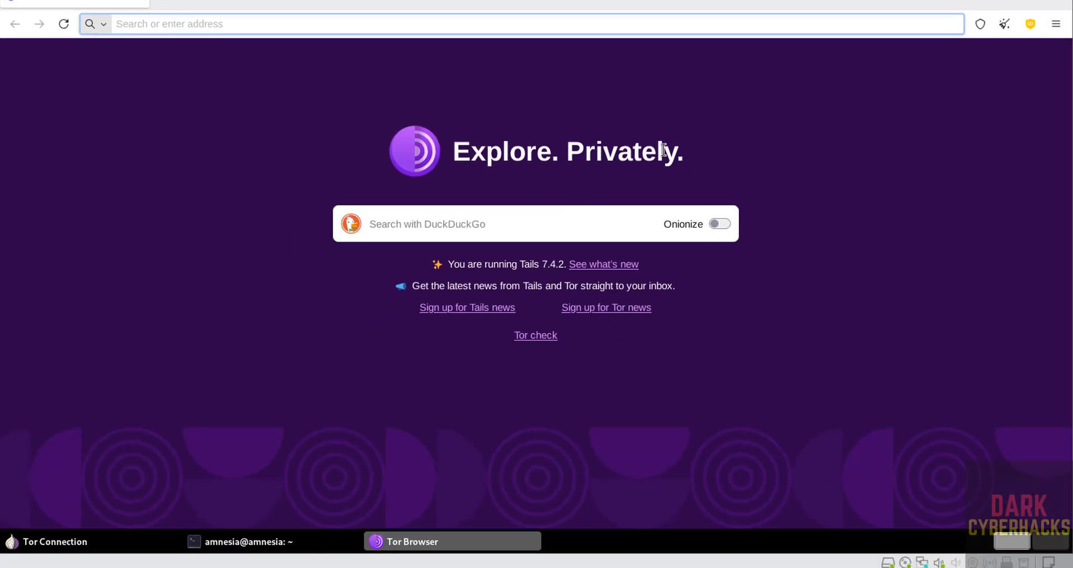
left_click(1055, 25)
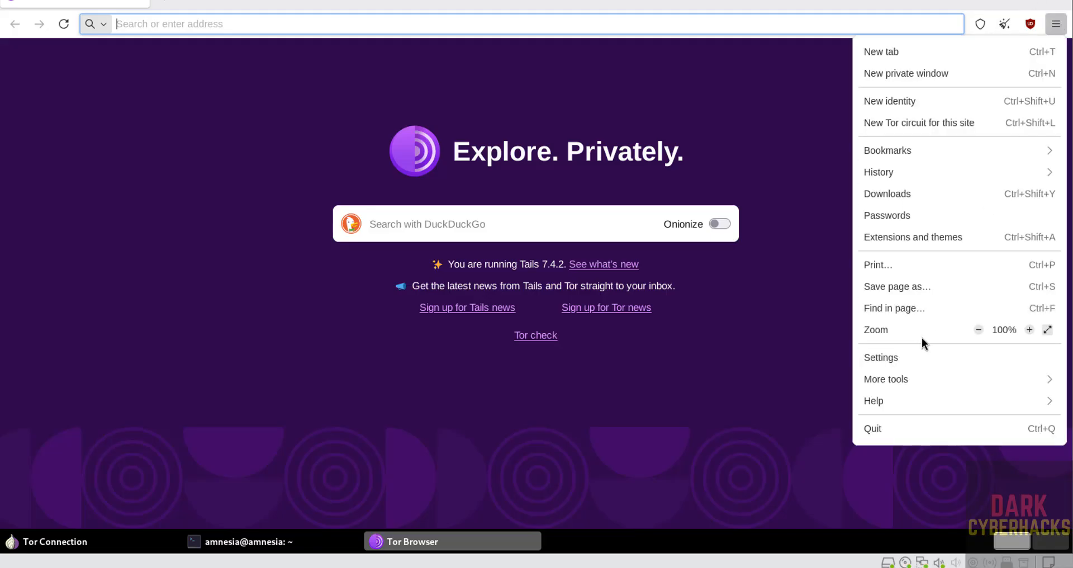
left_click(897, 398)
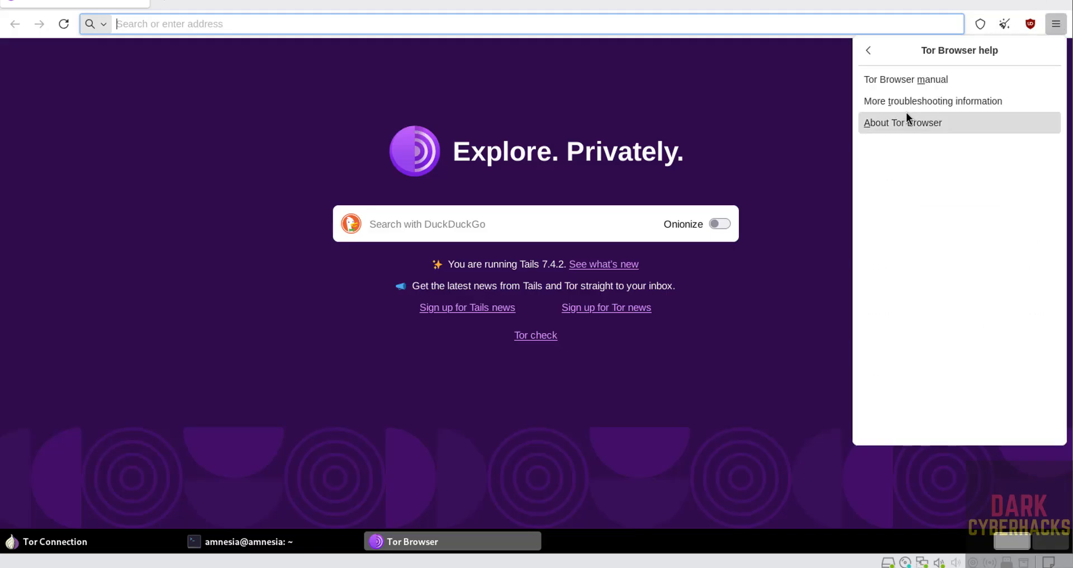
left_click(898, 126)
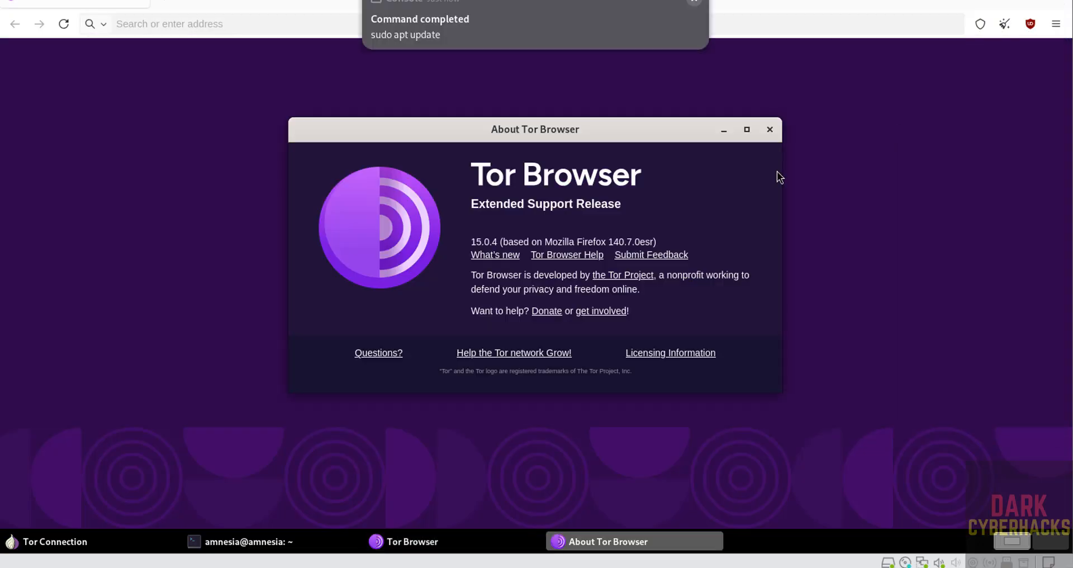
left_click(773, 130)
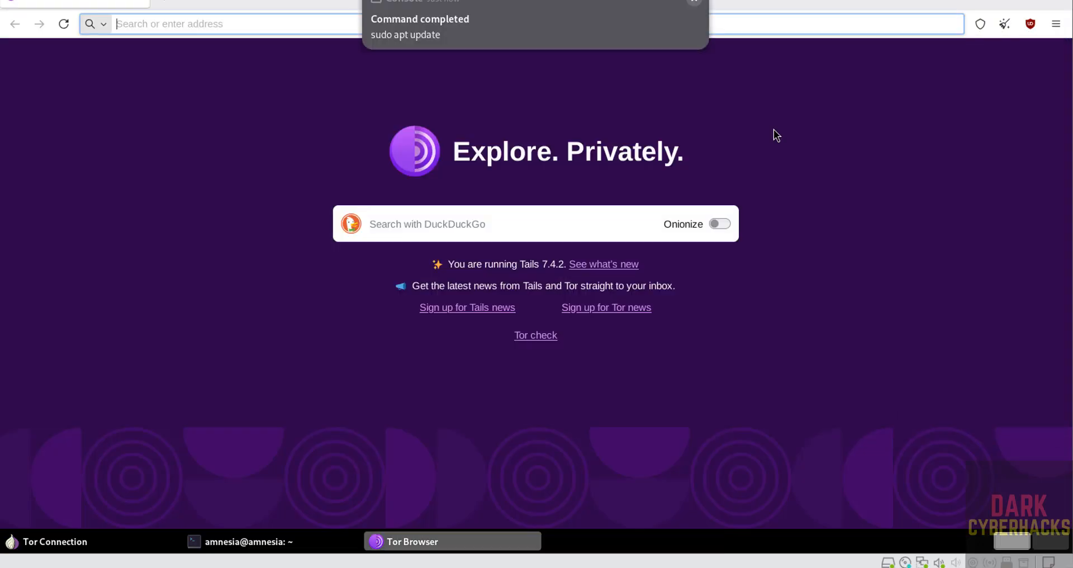
Step: Return to the console, enter the administration password for the upgrade, and answer y to continue installing the packages
left_click(559, 34)
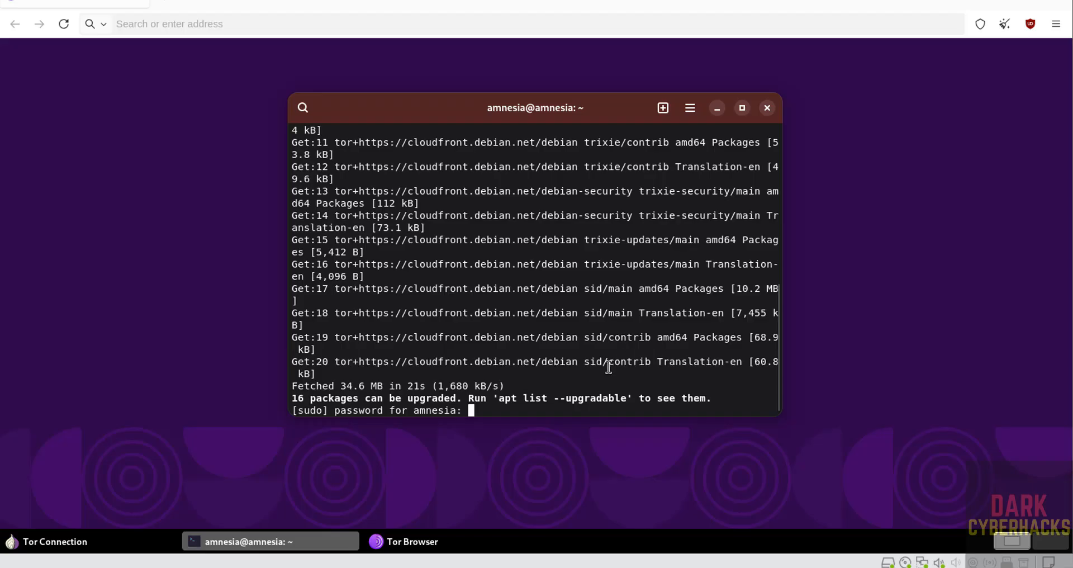
type("********")
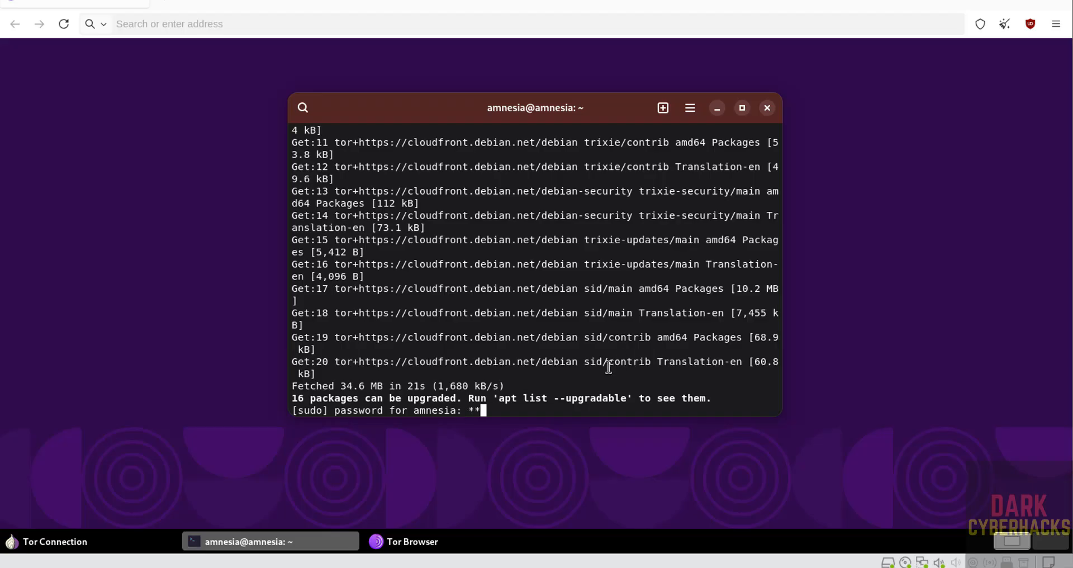
key("Return")
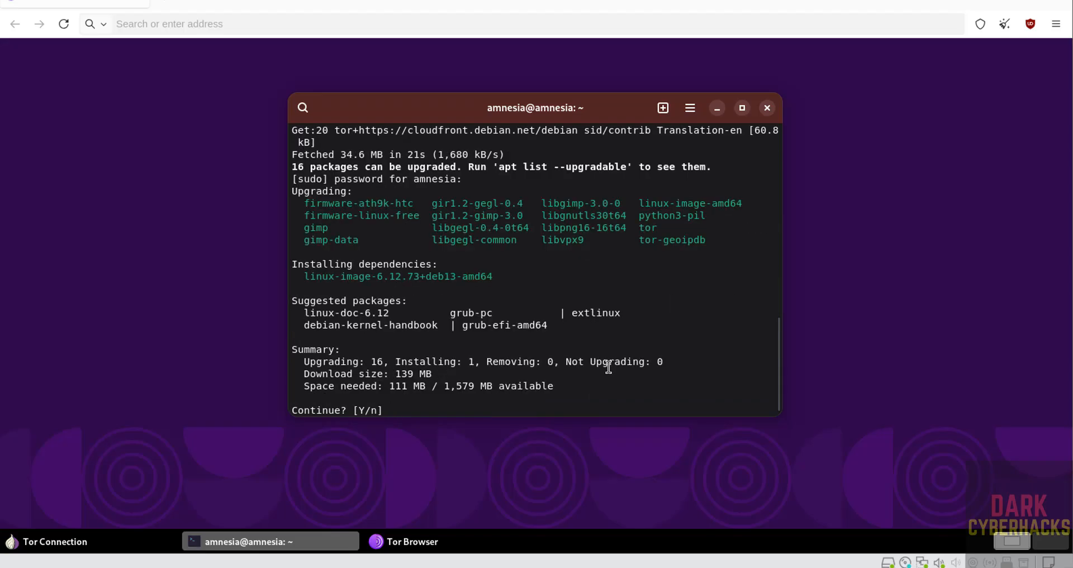
type("y")
key("Return")
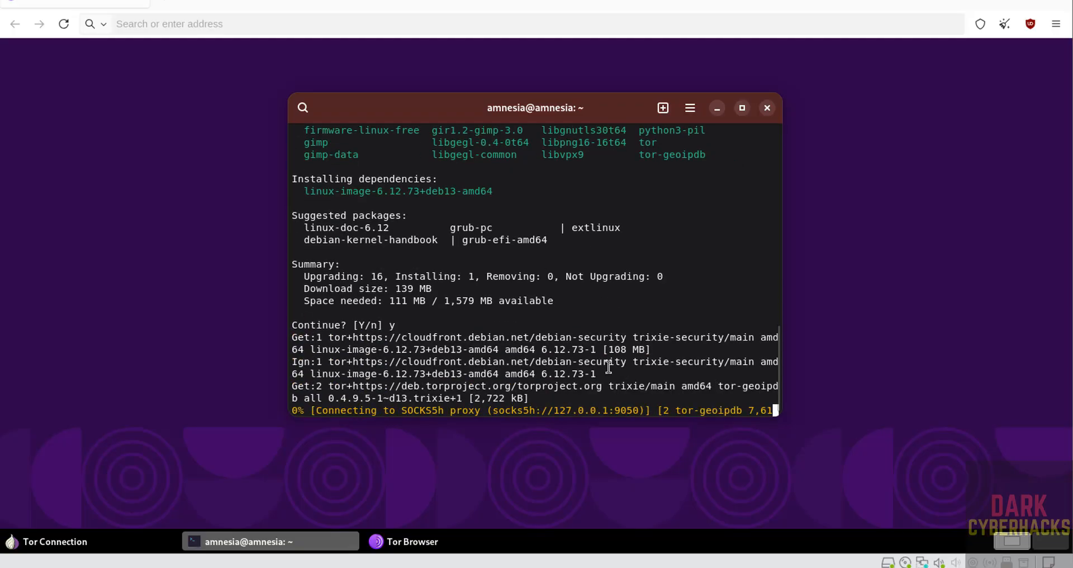